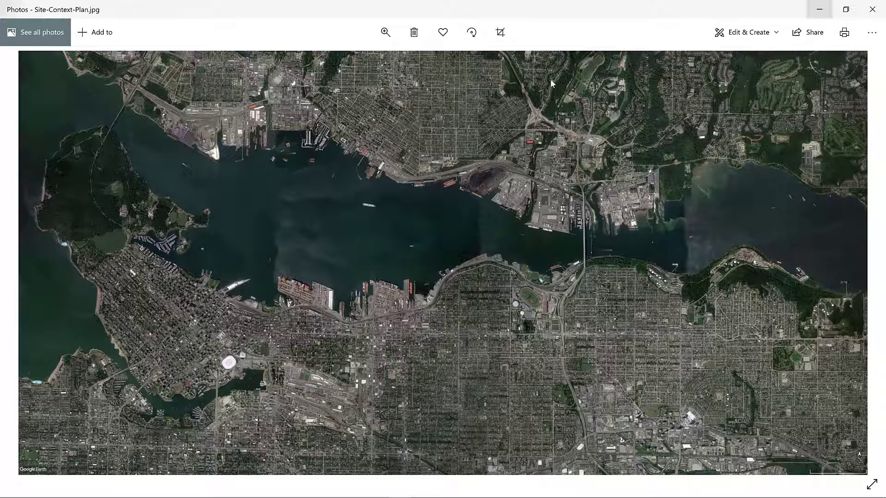
Minimize the photo viewer and Refs folder window, then zoom around the Top viewport's site images
left_click(820, 10)
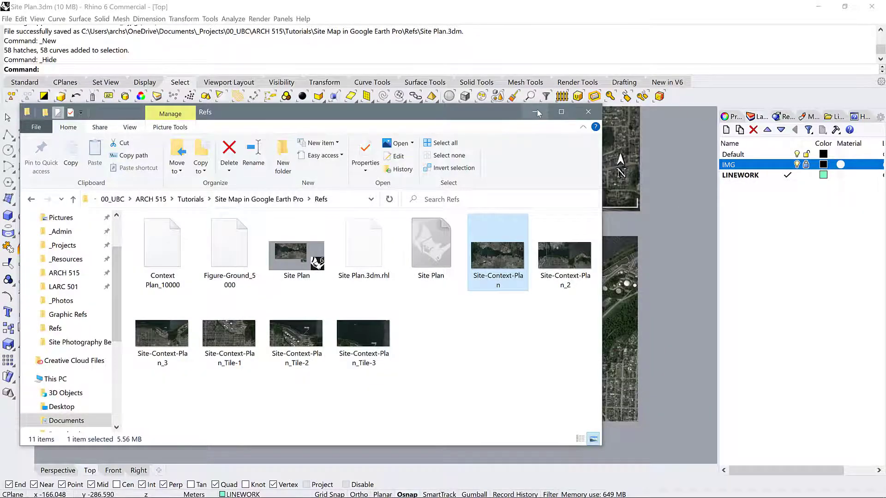
left_click(535, 112)
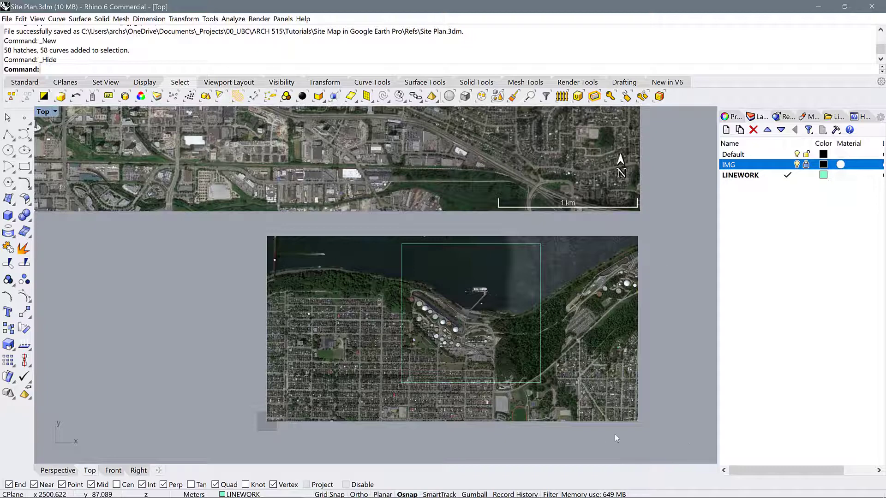
scroll(615, 434, "up", 2)
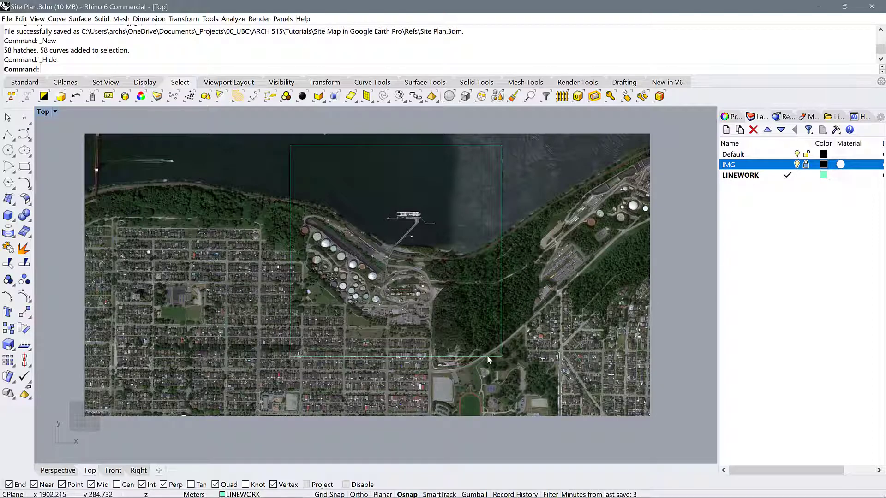
scroll(605, 422, "down", 3)
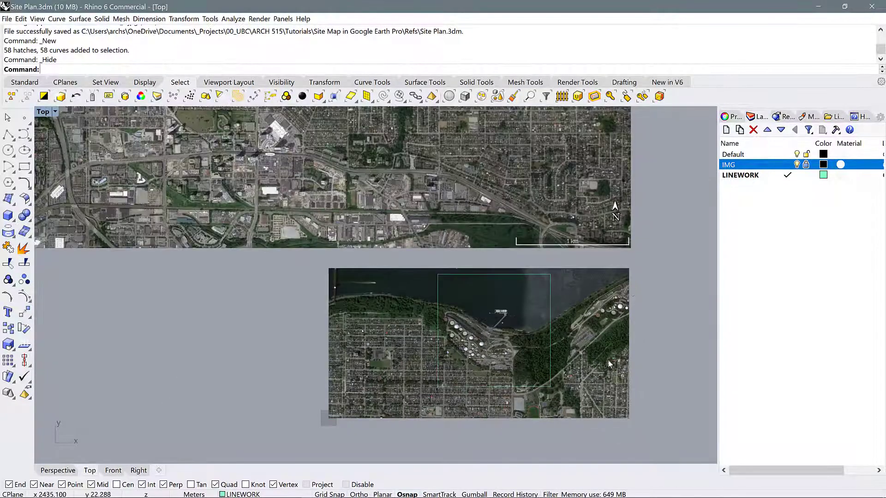
scroll(567, 373, "down", 5)
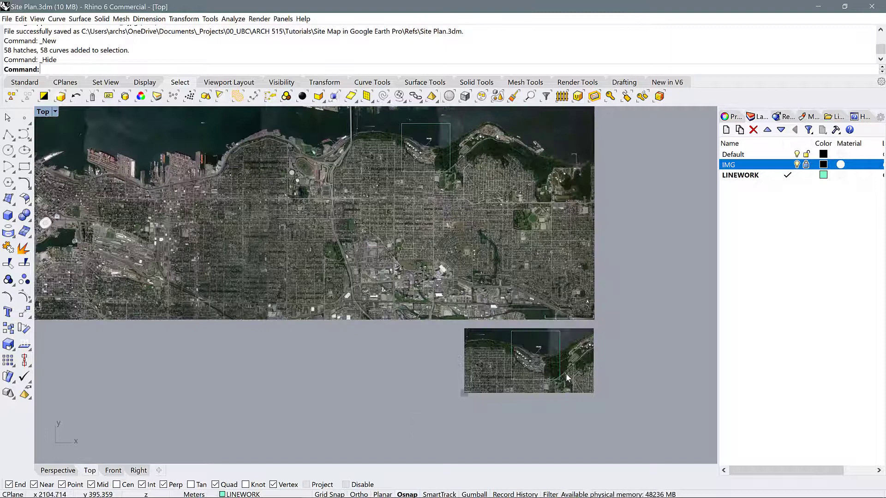
scroll(588, 394, "down", 3)
scroll(541, 302, "up", 4)
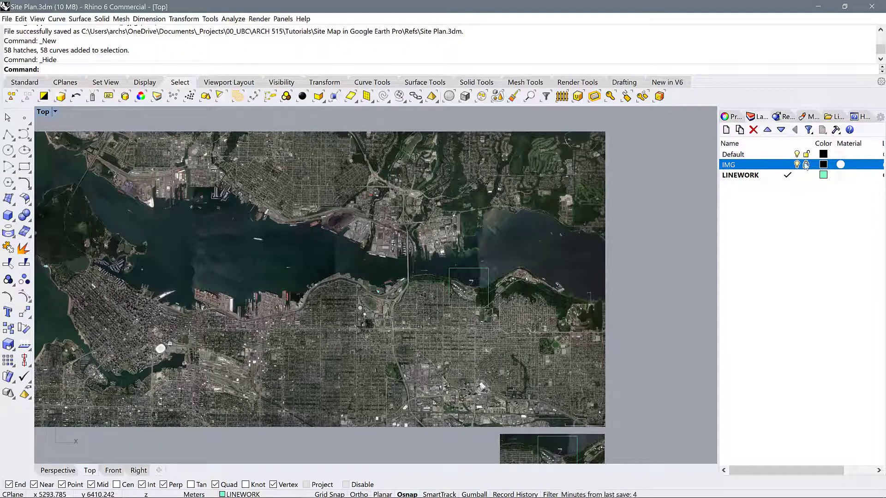
Make Default current, unlock the IMG layer, and delete the large aerial context image
left_click(787, 154)
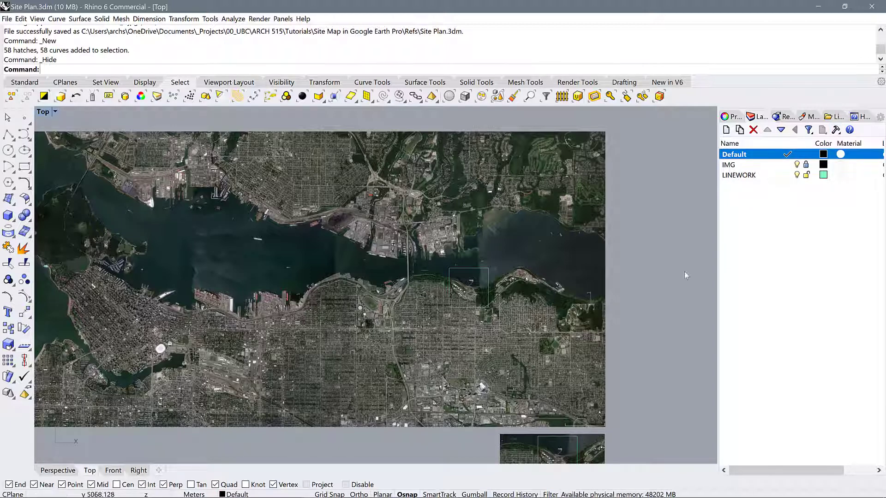
left_click(806, 165)
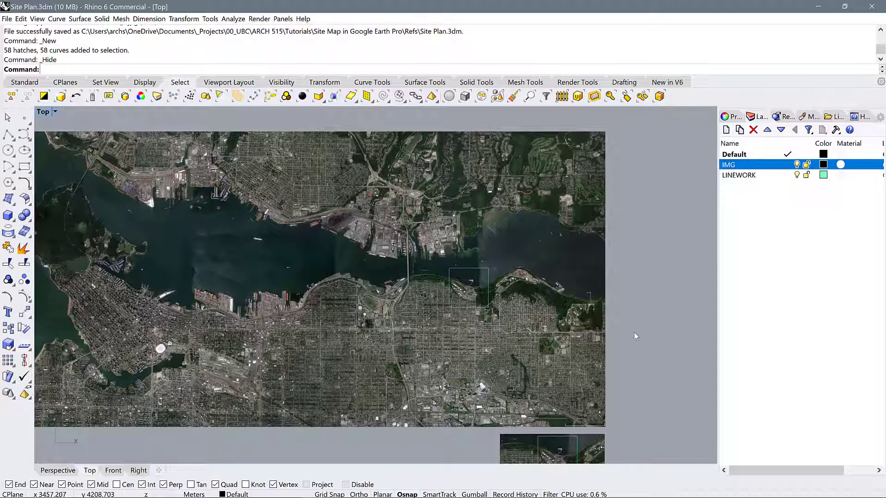
left_click_drag(635, 334, 450, 271)
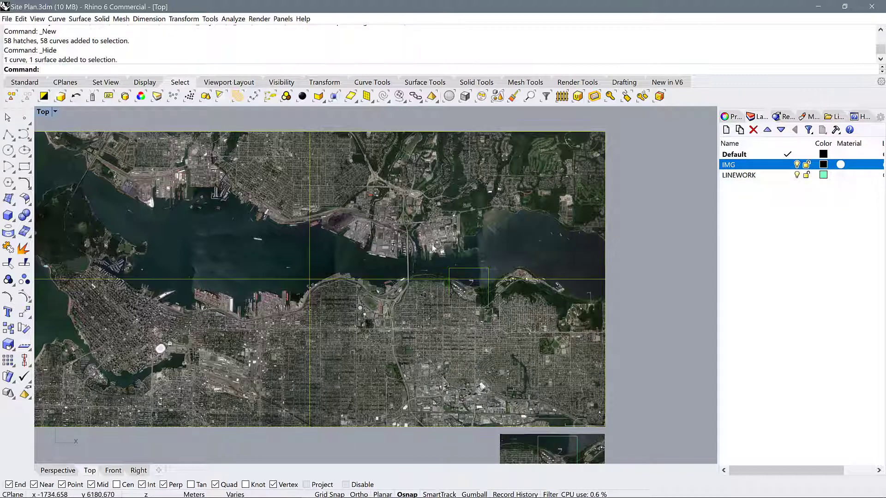
key("Delete")
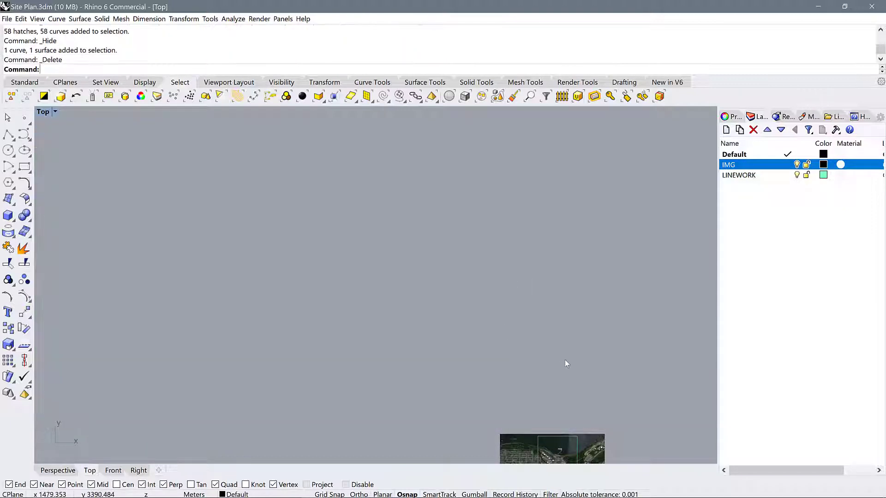
Make IMG the current layer
scroll(675, 416, "down", 1)
scroll(552, 346, "up", 3)
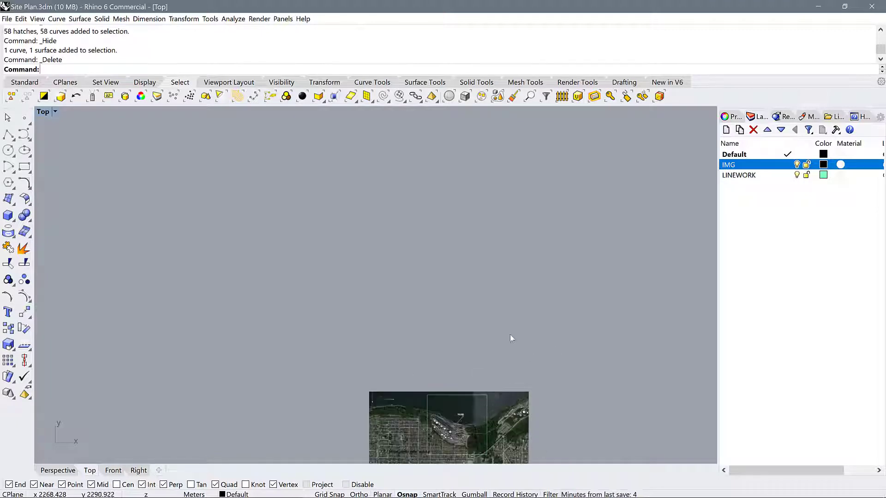
left_click(787, 165)
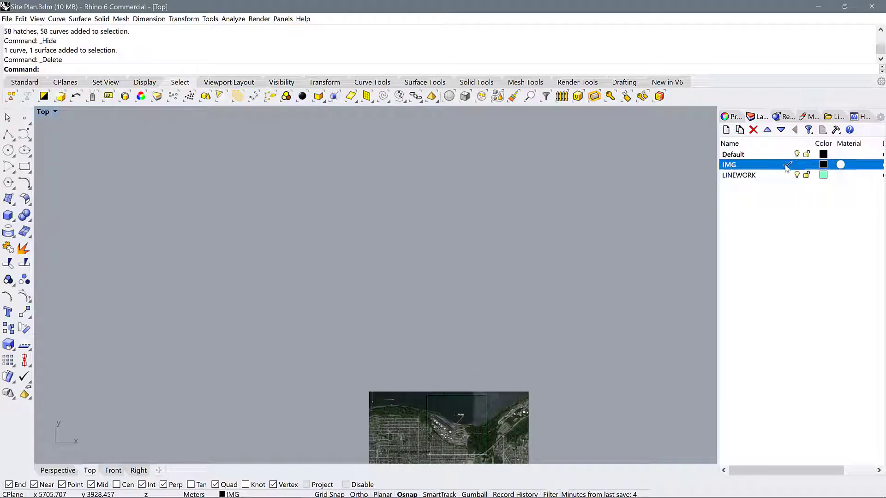
left_click(774, 187)
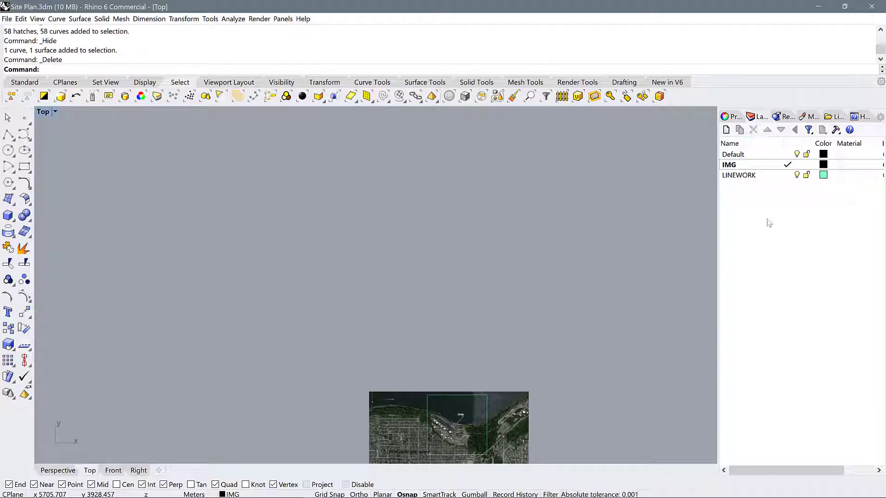
Add a new layer, Layer 01, then delete it again
left_click(726, 129)
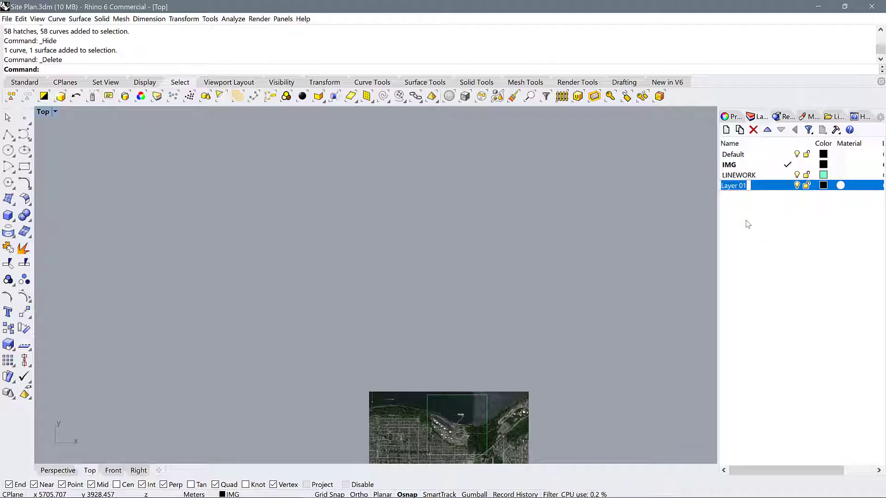
left_click(751, 245)
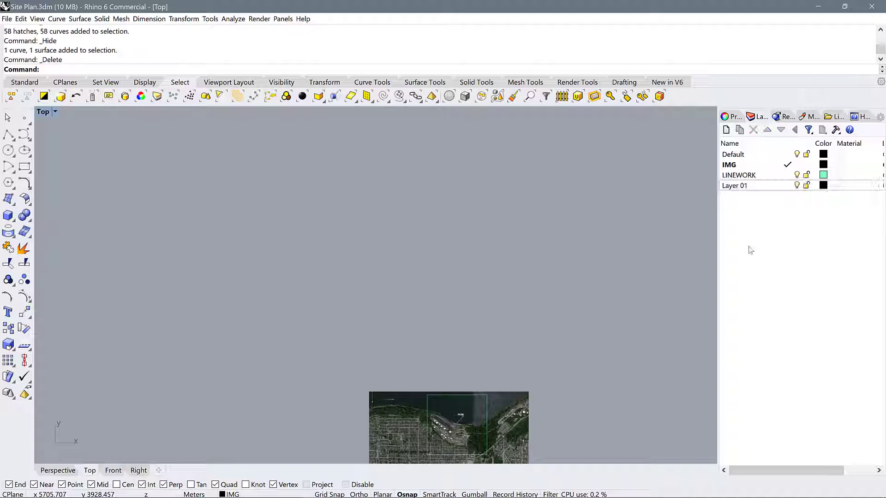
left_click(754, 189)
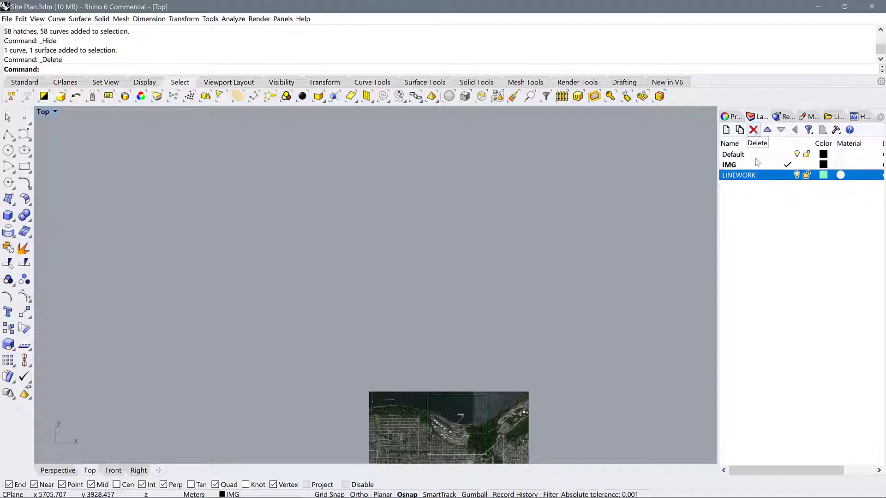
left_click(753, 130)
Move the remaining site image onto the IMG layer with Change Object Layer
scroll(437, 239, "down", 1)
scroll(457, 388, "up", 2)
scroll(457, 387, "up", 3)
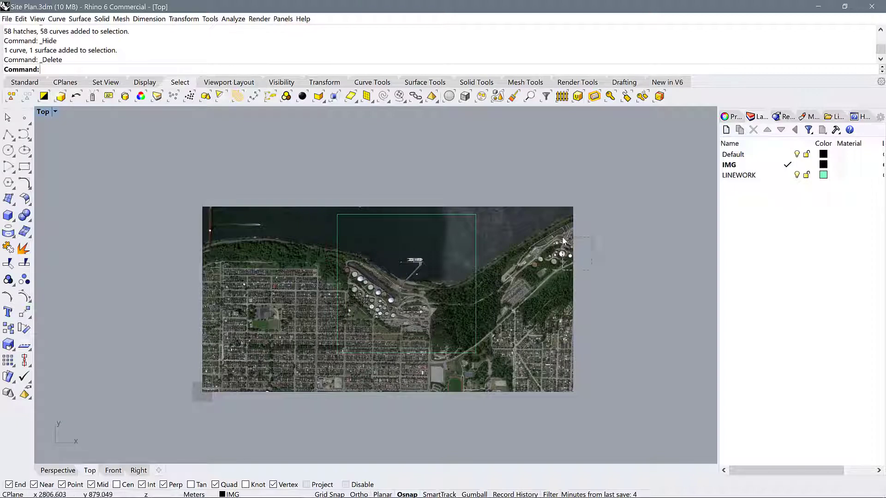
left_click(565, 255)
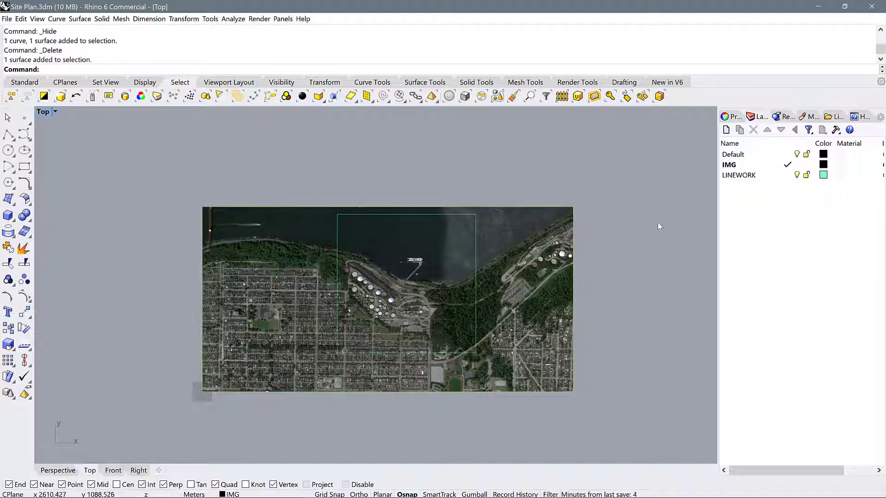
right_click(734, 167)
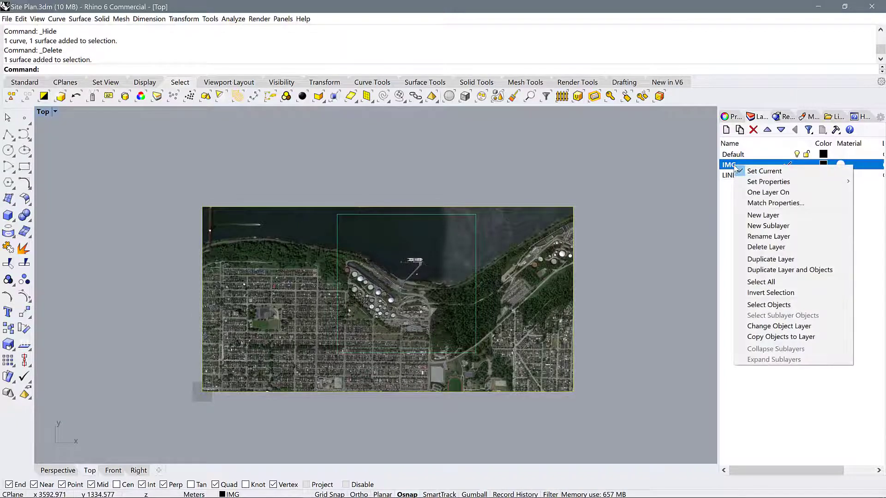
left_click(770, 327)
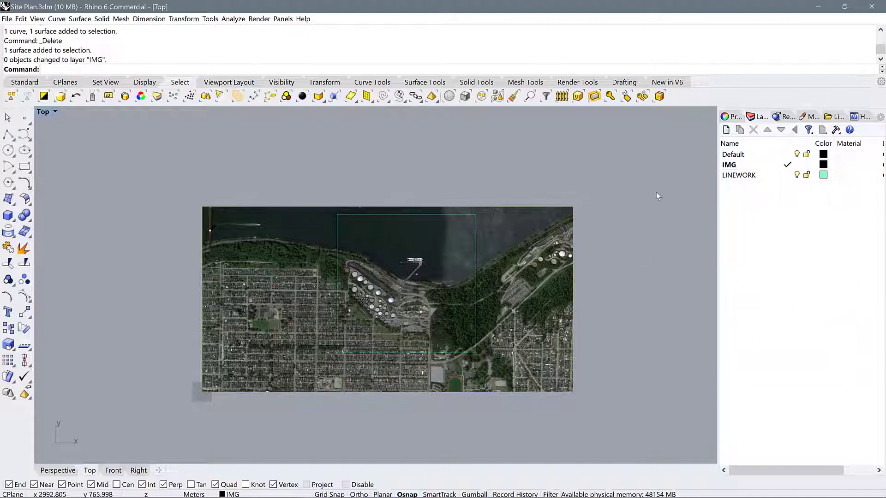
Confirm in Properties that the site image's Layer field reads IMG
left_click(731, 116)
left_click(555, 244)
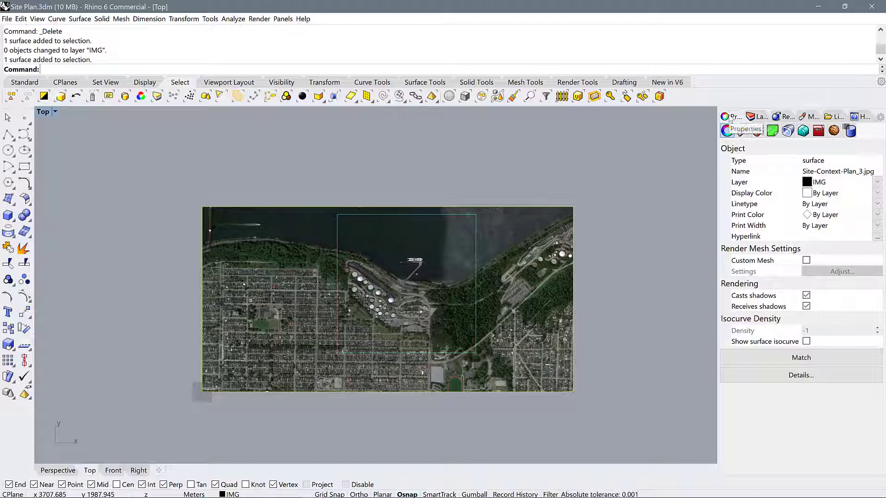
left_click(877, 182)
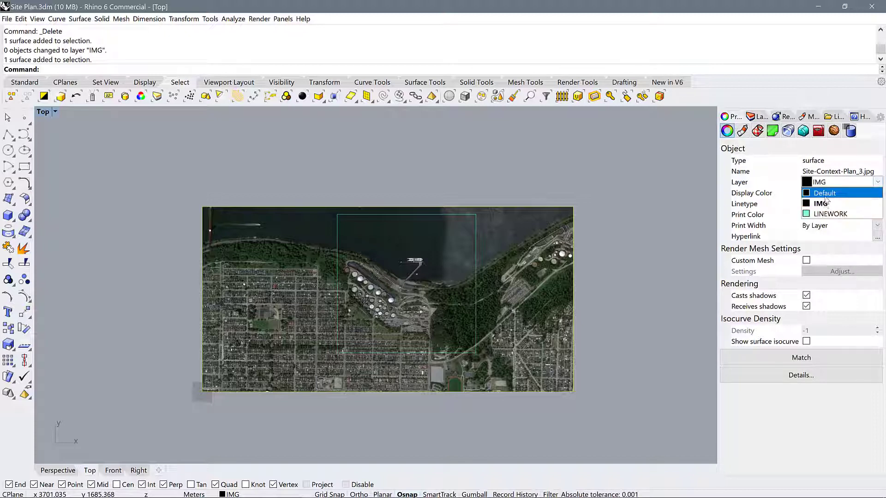
left_click(676, 171)
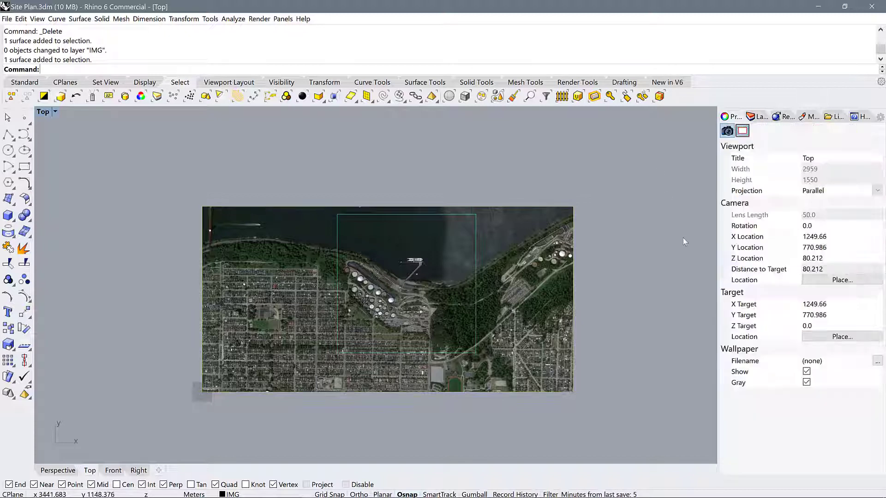
left_click(759, 117)
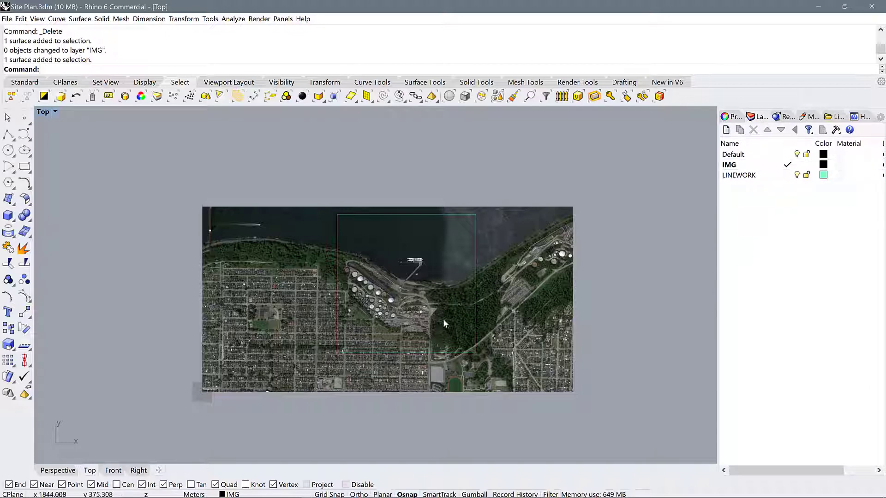
Insert the Site-Context-Plan image with the Picture command and set its first corner
left_click(543, 249)
scroll(459, 415, "down", 2)
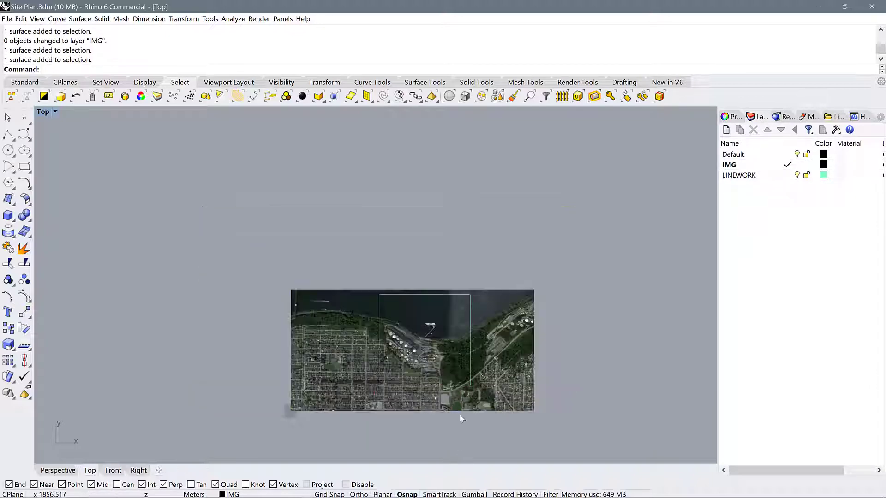
scroll(458, 240, "up", 1)
scroll(458, 240, "up", 2)
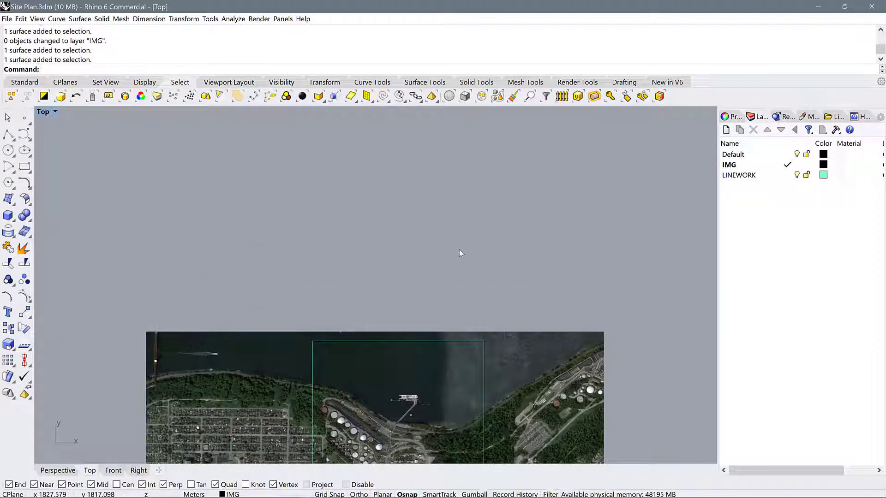
type("ictureframe")
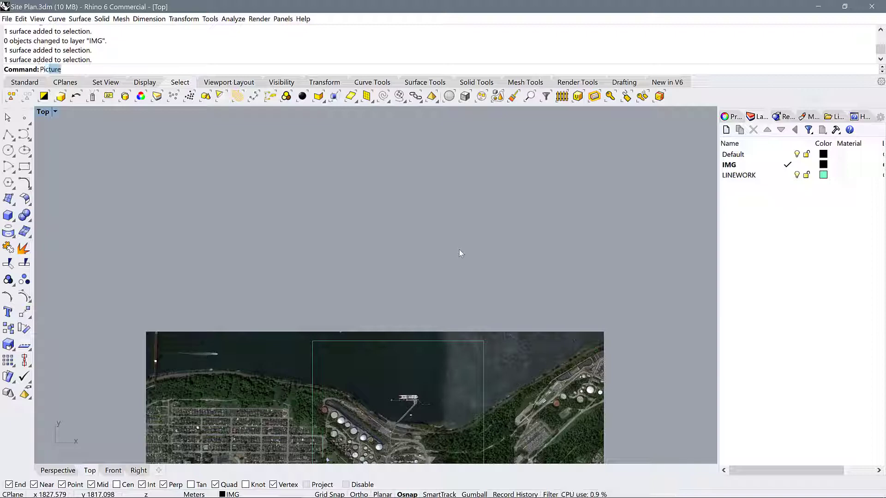
key("Return")
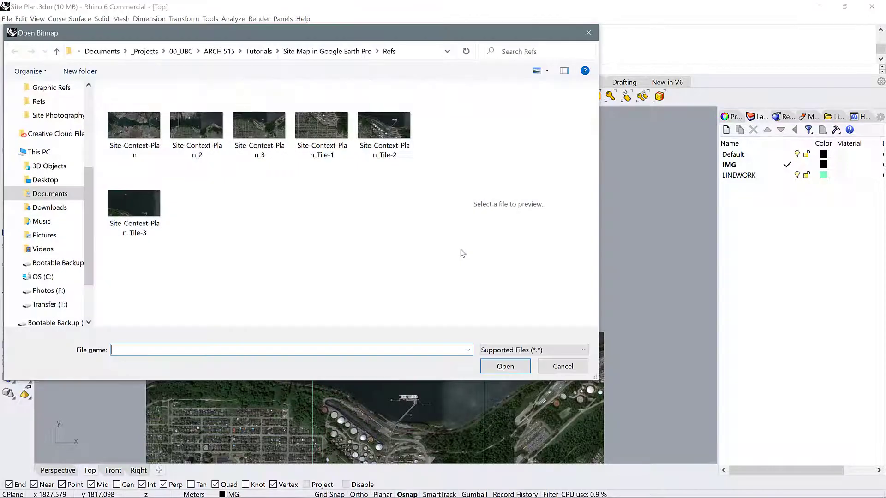
left_click(122, 116)
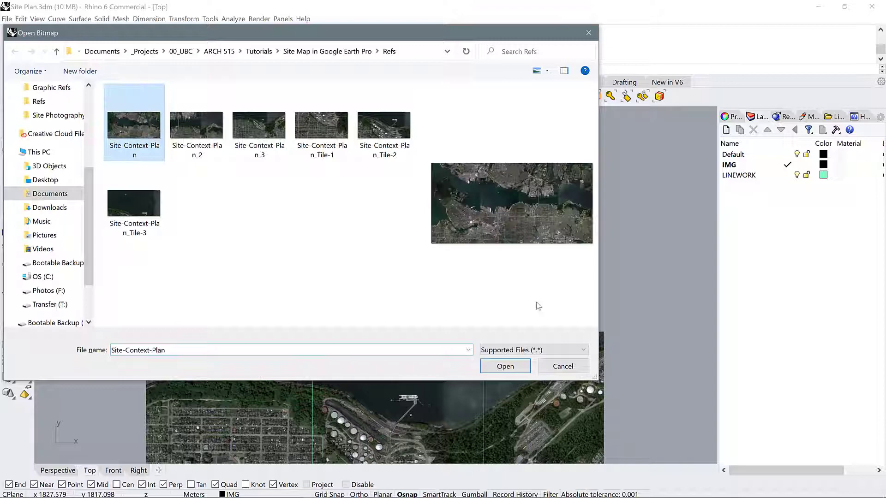
left_click(506, 366)
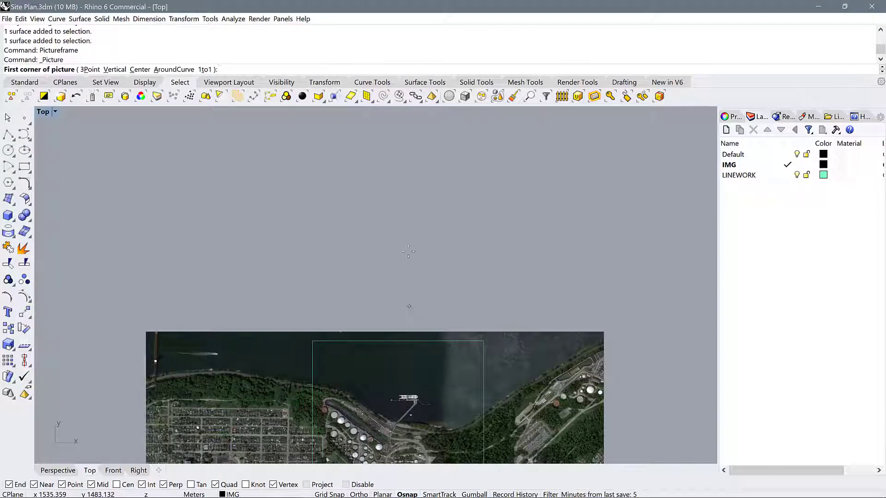
scroll(488, 319, "down", 3)
scroll(323, 403, "down", 1)
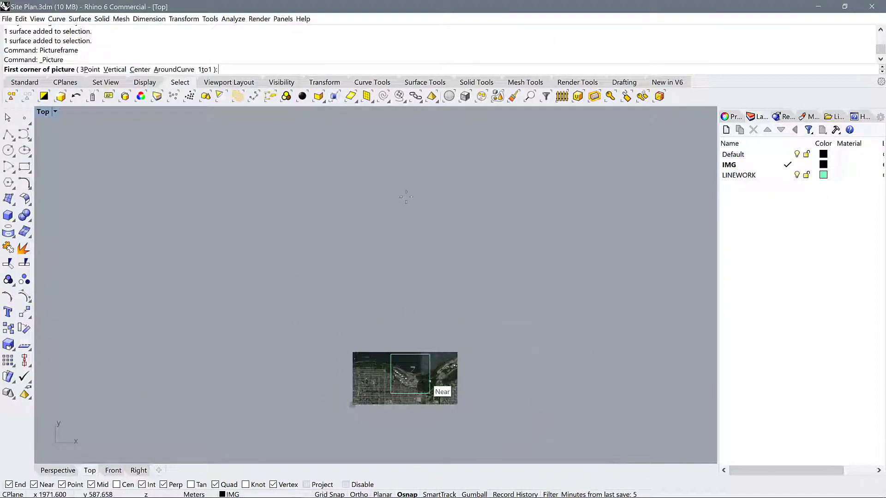
left_click(342, 330)
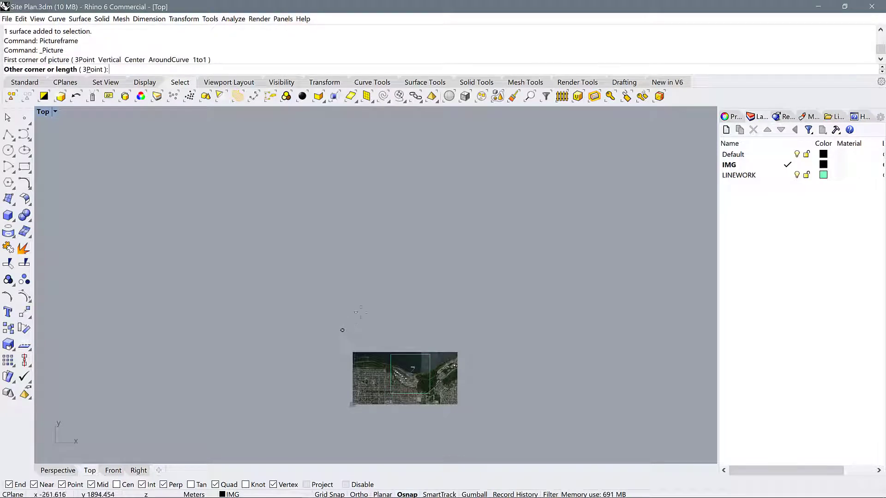
Place the picture's opposite corner and select the city aerial image for scaling
left_click(552, 188)
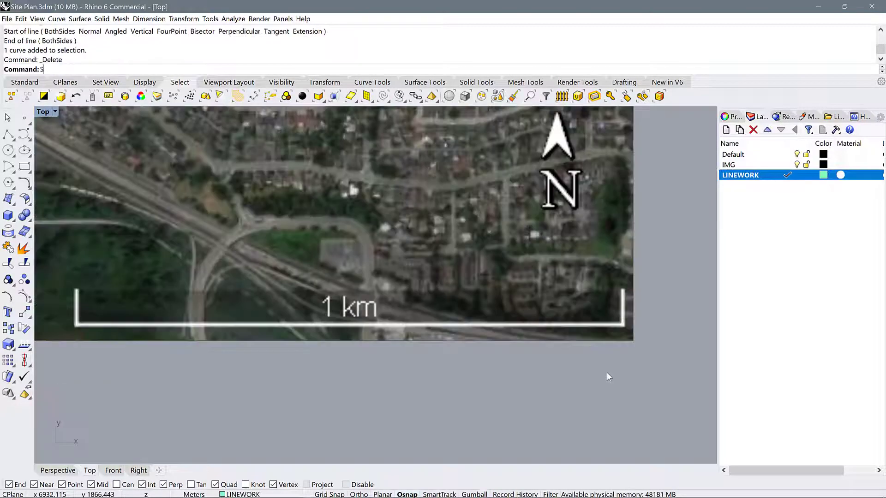
key("Return")
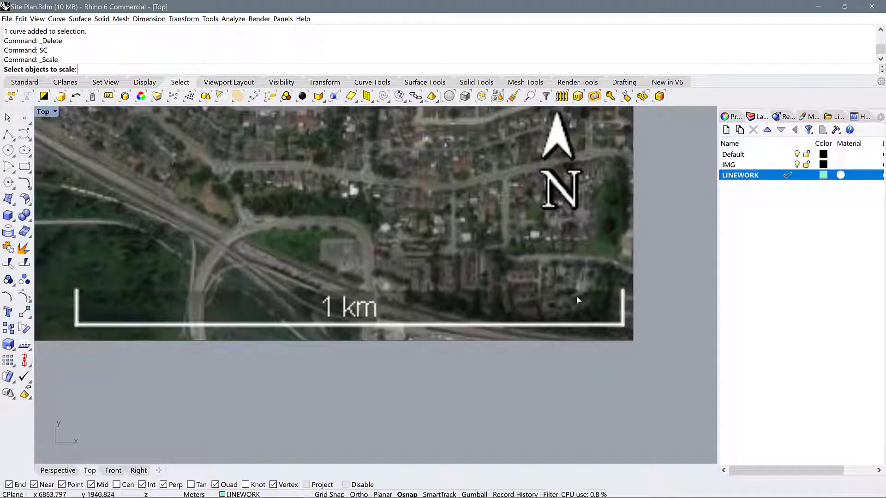
left_click_drag(612, 310, 612, 309)
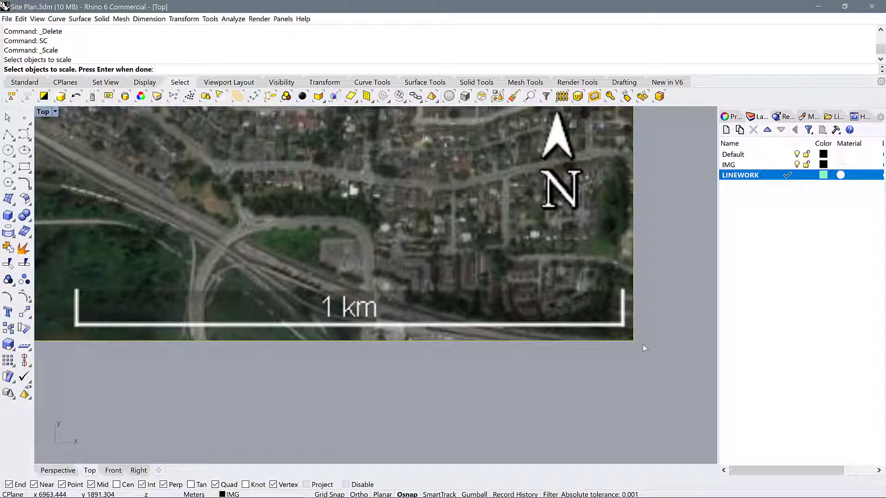
key("Return")
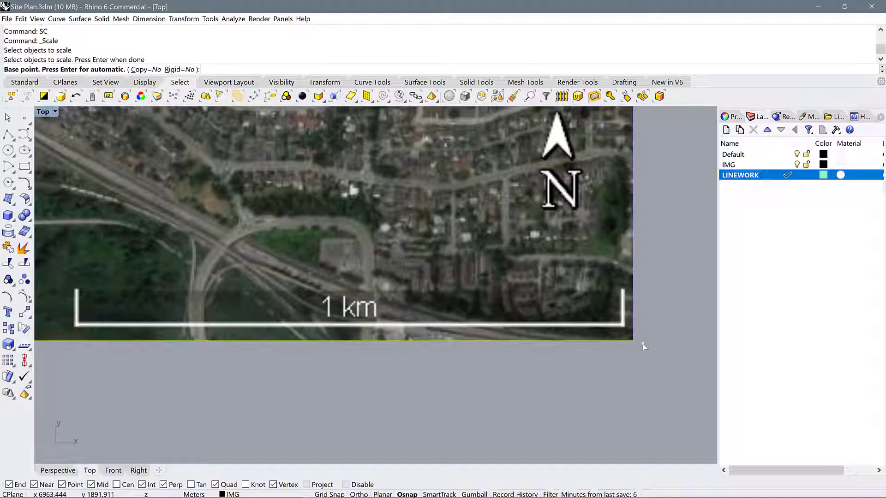
Scale the image by reference so the 1 km scale bar spans 1000 meters
left_click(623, 325)
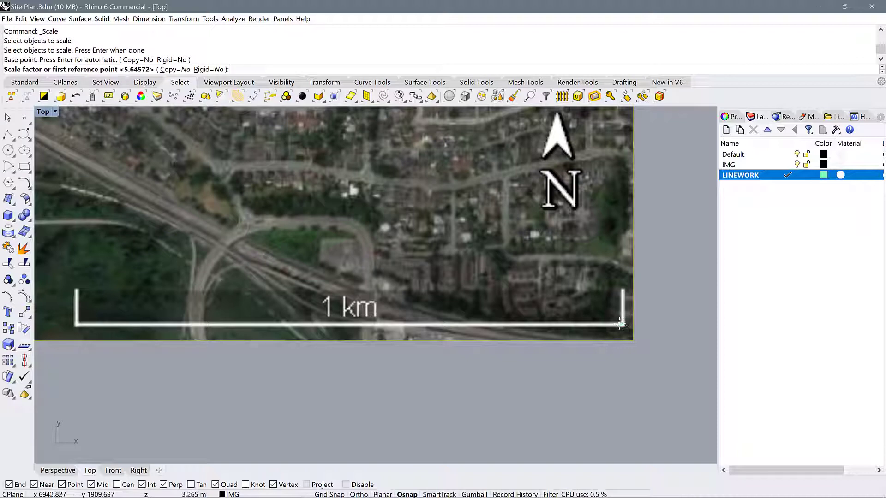
key("F8")
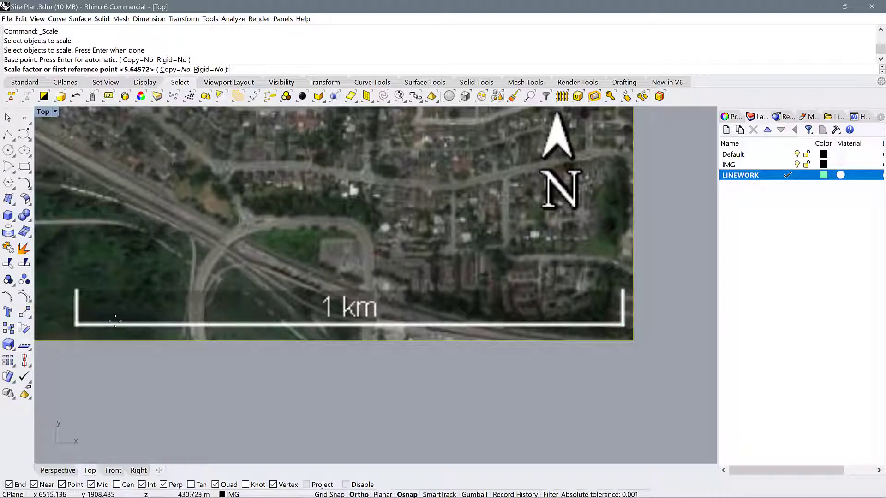
left_click(77, 326)
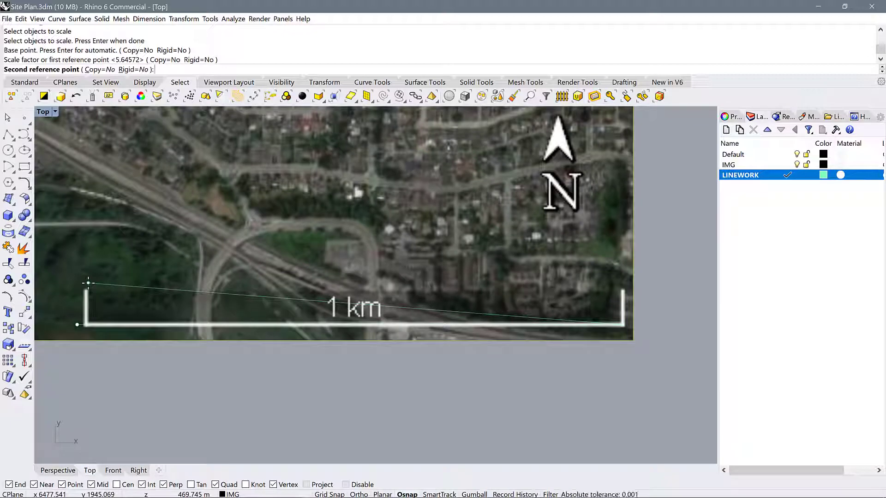
type("1000")
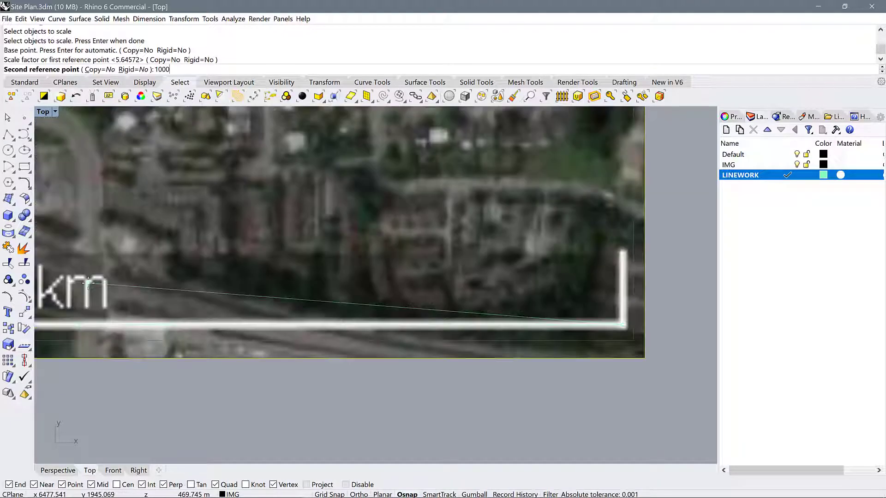
key("Return")
scroll(626, 310, "down", 10)
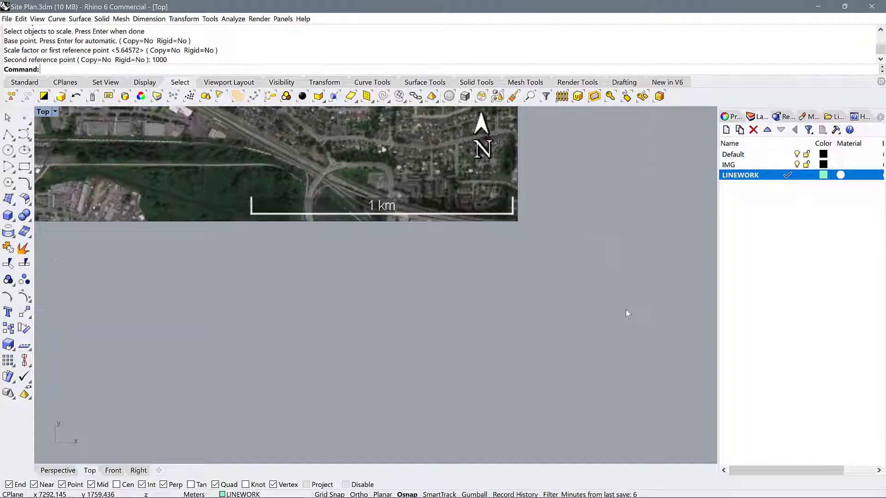
Undo the last move, then move the aerial image so its right edge aligns with the small site image
scroll(482, 294, "up", 3)
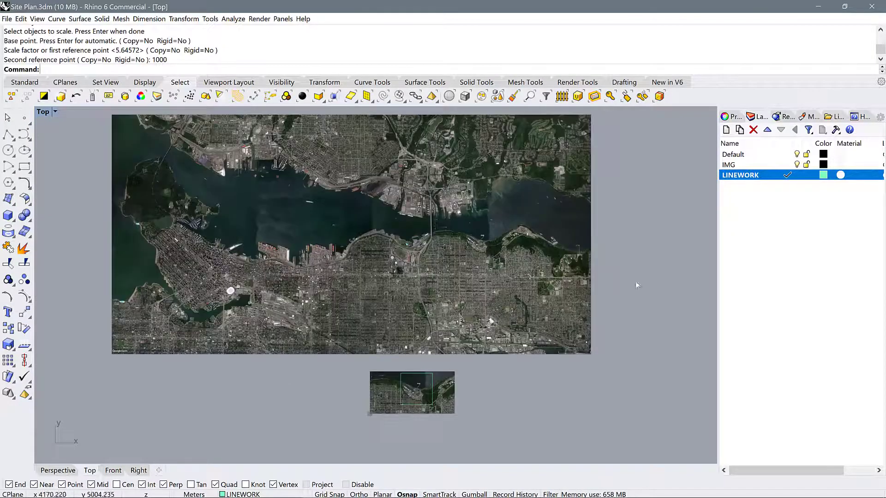
left_click(581, 262)
left_click(628, 316)
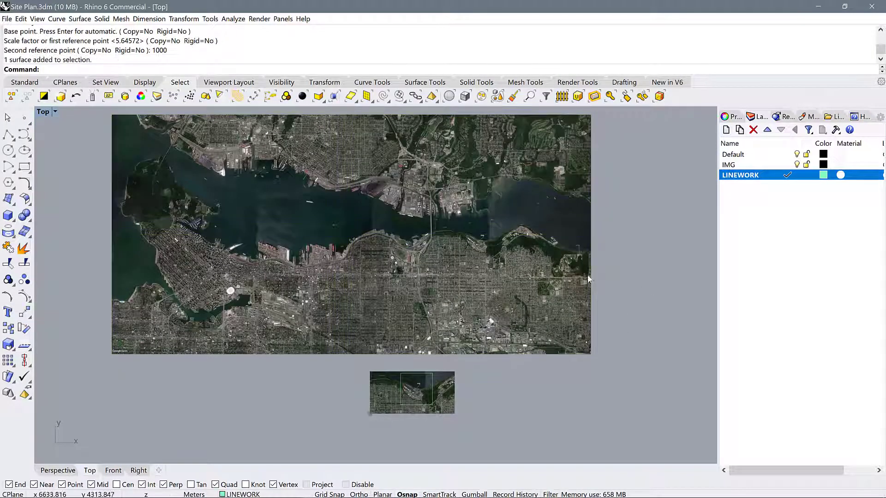
key("ctrl+z")
type("M")
key("Return")
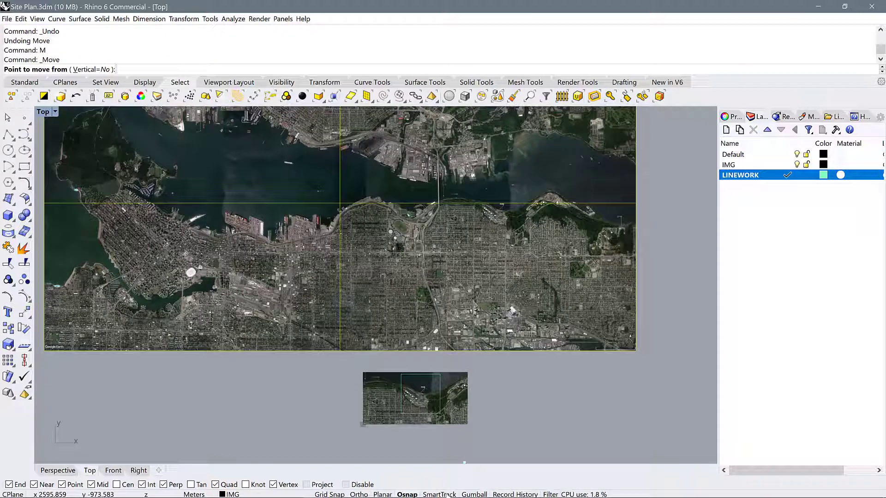
left_click(637, 350)
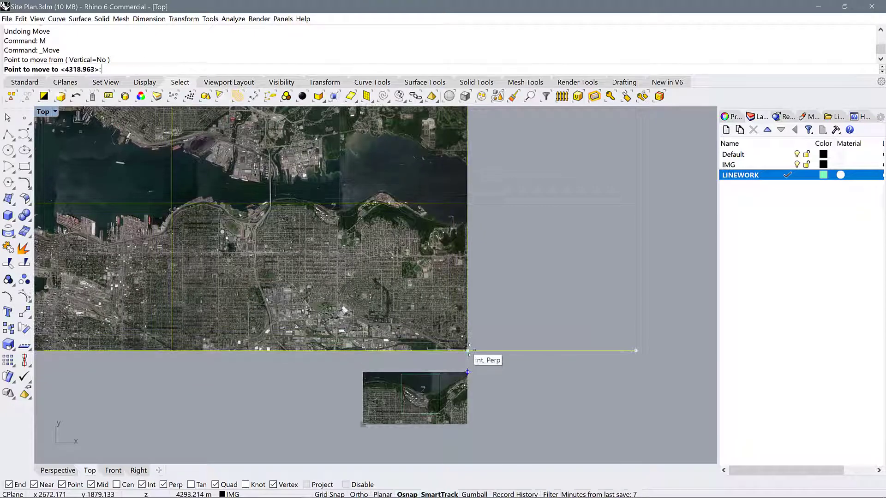
left_click(468, 351)
scroll(521, 392, "down", 4)
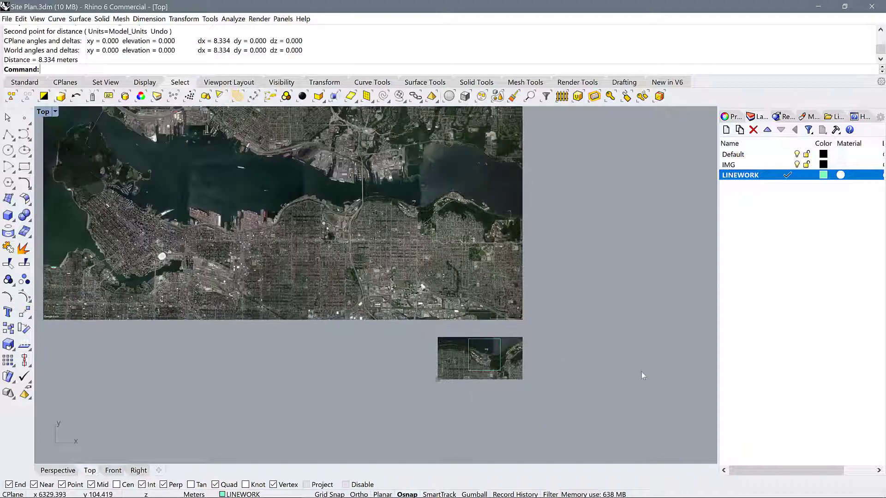
Pan the view and select the site rectangle curve drawn over the small lower image
scroll(643, 376, "down", 2)
scroll(386, 156, "up", 5)
right_click_drag(422, 288, 473, 293)
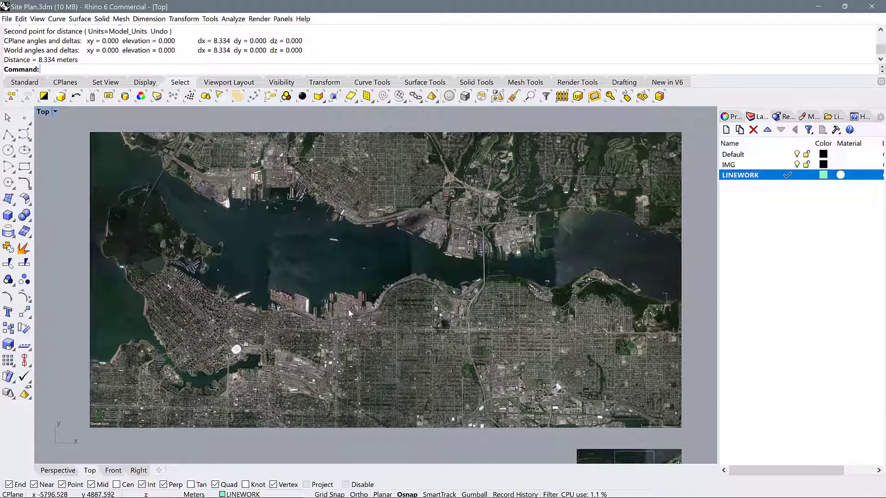
scroll(389, 261, "down", 2)
scroll(538, 390, "up", 4)
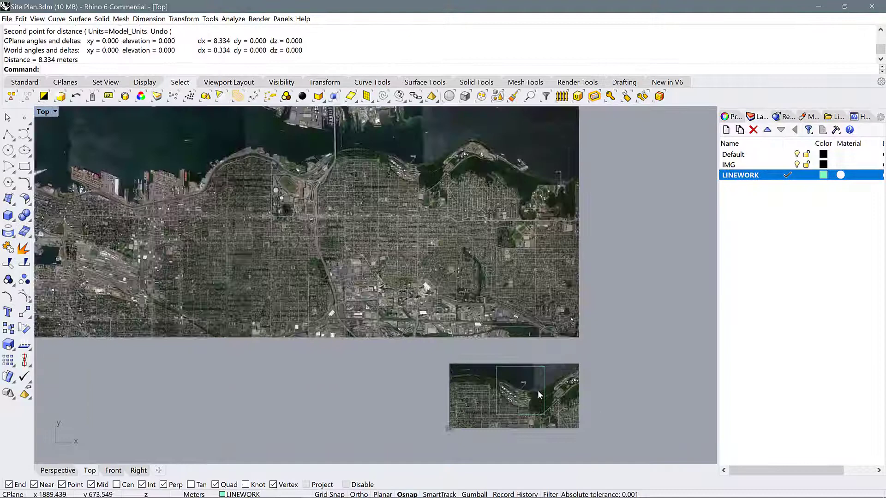
left_click(545, 401)
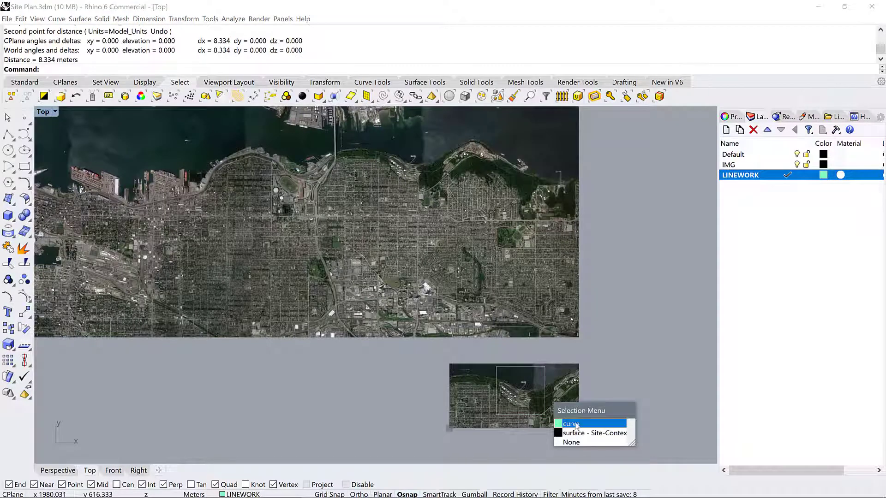
left_click(576, 425)
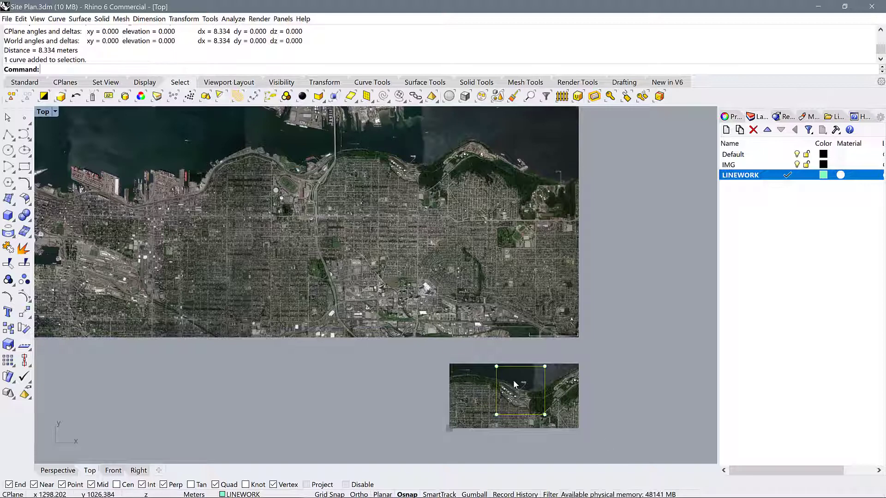
Copy the site rectangle from its corner to the matching harbour corner on the large image
type("CO")
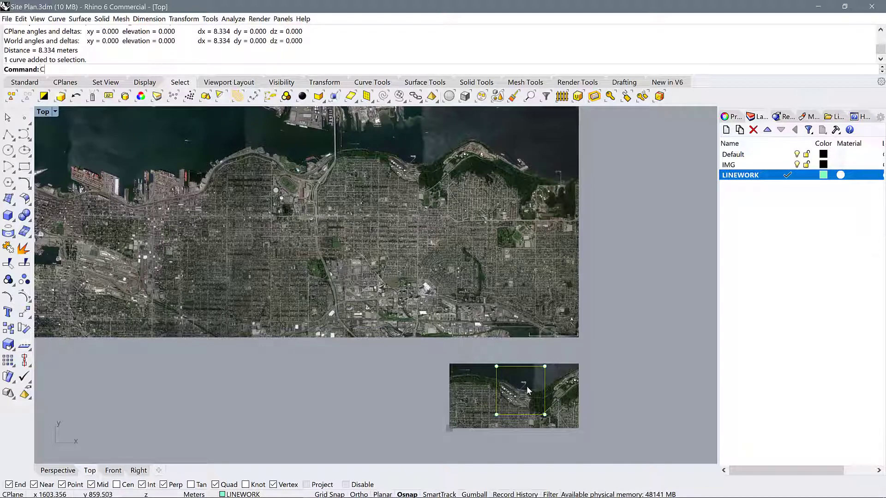
key("Return")
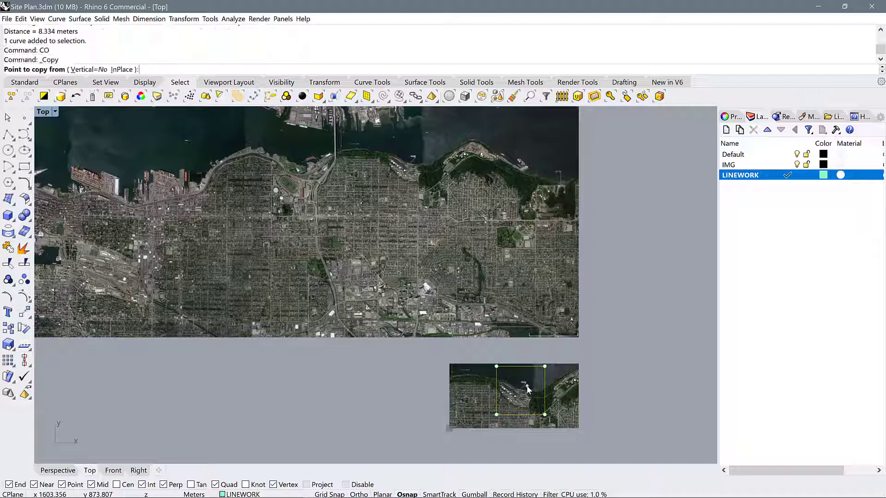
left_click(546, 414)
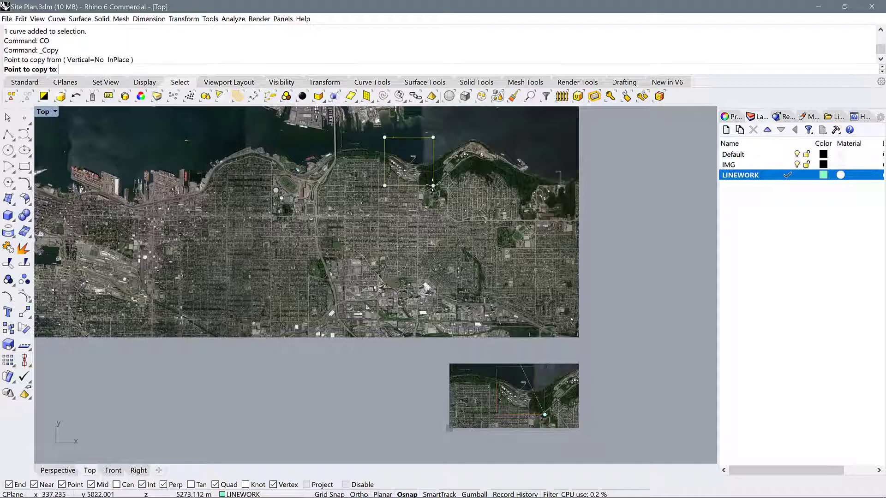
scroll(424, 180, "up", 5)
scroll(424, 180, "up", 5)
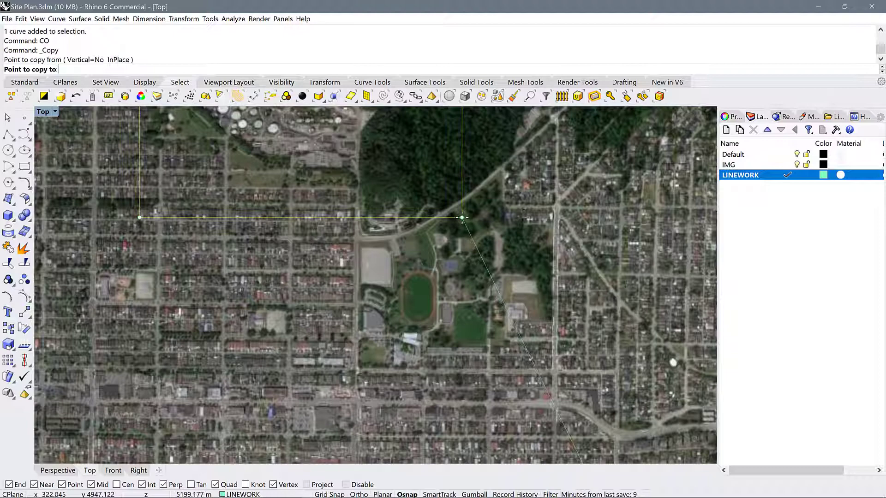
left_click(462, 219)
key("Return")
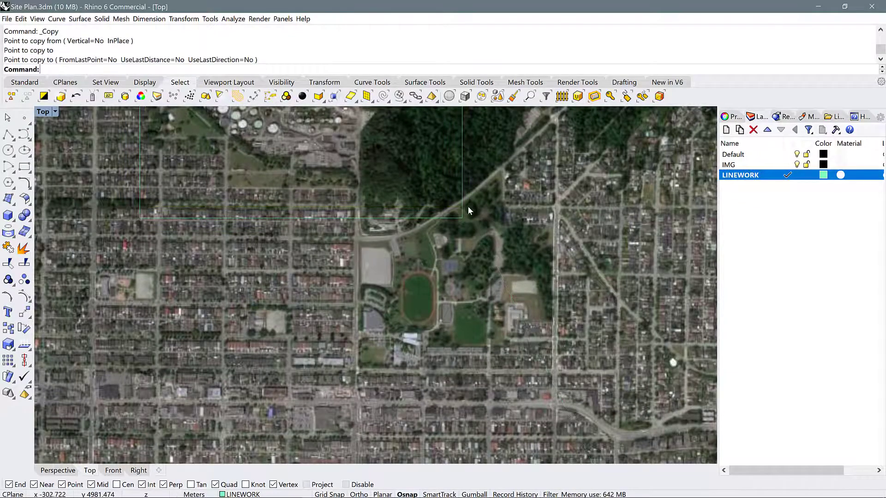
Zoom around to inspect the copied rectangle on the large aerial image
scroll(468, 206, "down", 10)
scroll(435, 244, "up", 3)
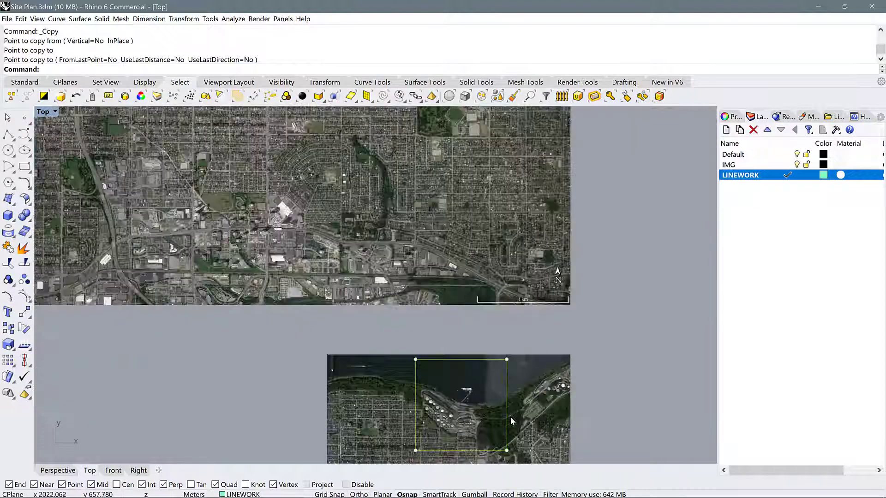
scroll(347, 181, "down", 3)
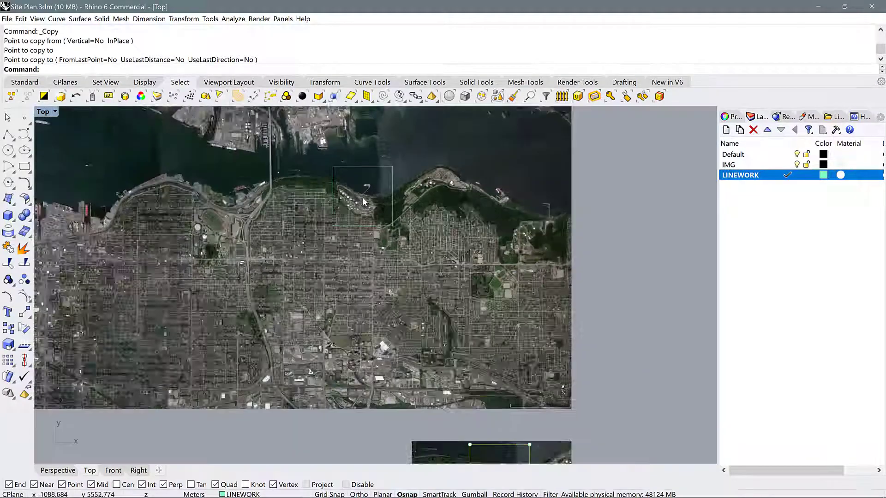
left_click(483, 444)
scroll(480, 448, "up", 5)
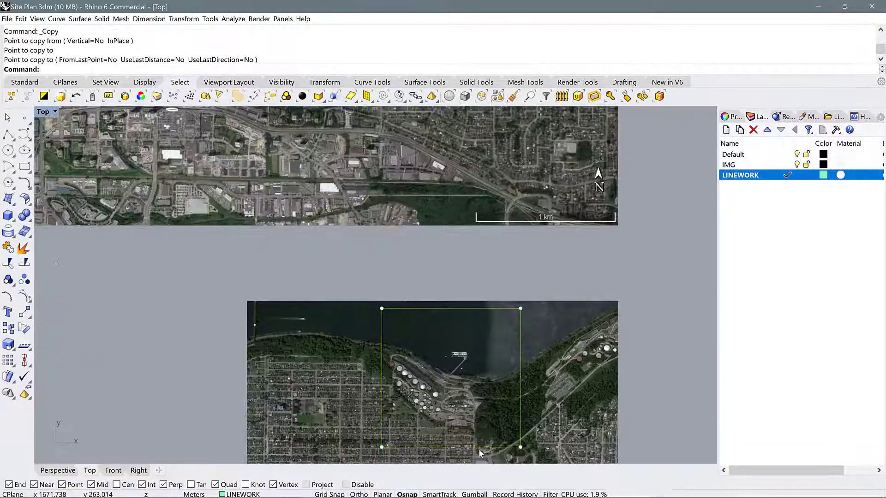
scroll(479, 449, "down", 3)
scroll(453, 268, "down", 5)
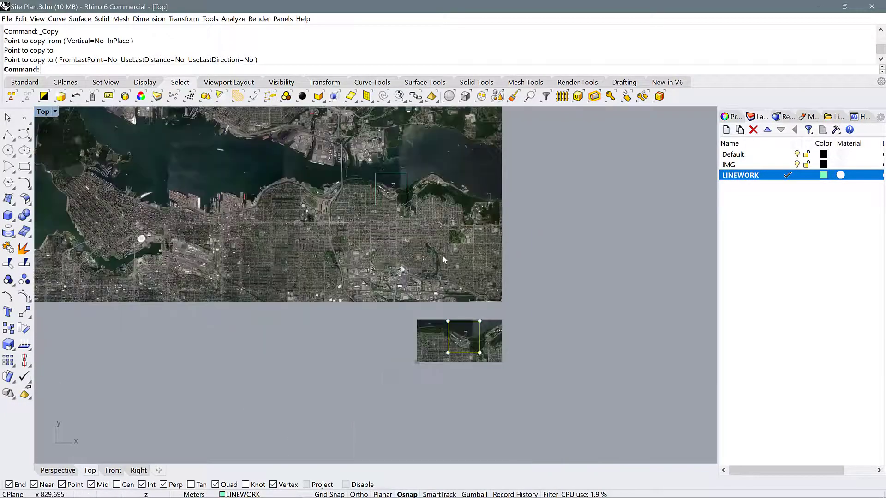
scroll(507, 314, "up", 2)
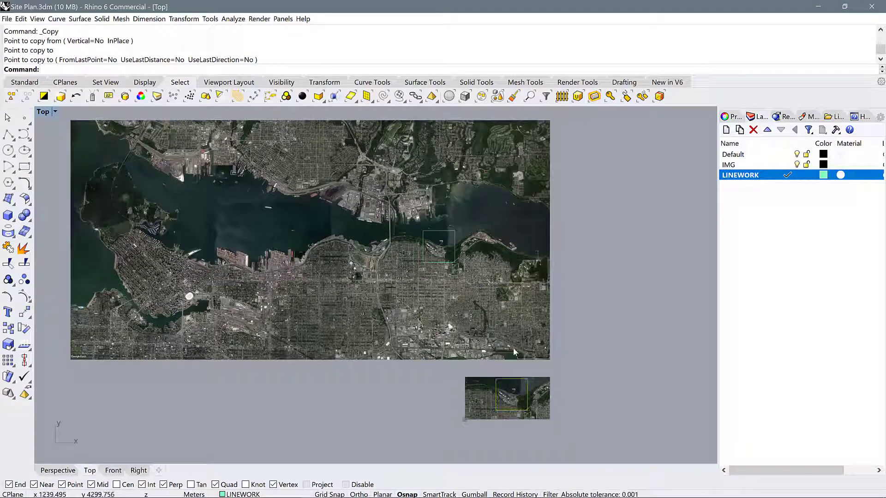
scroll(531, 414, "up", 4)
scroll(520, 434, "up", 4)
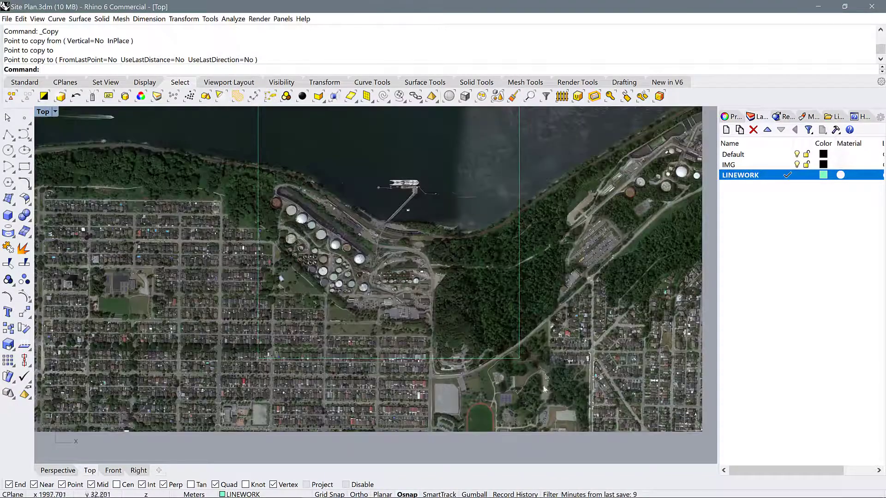
scroll(519, 443, "down", 3)
scroll(518, 448, "down", 5)
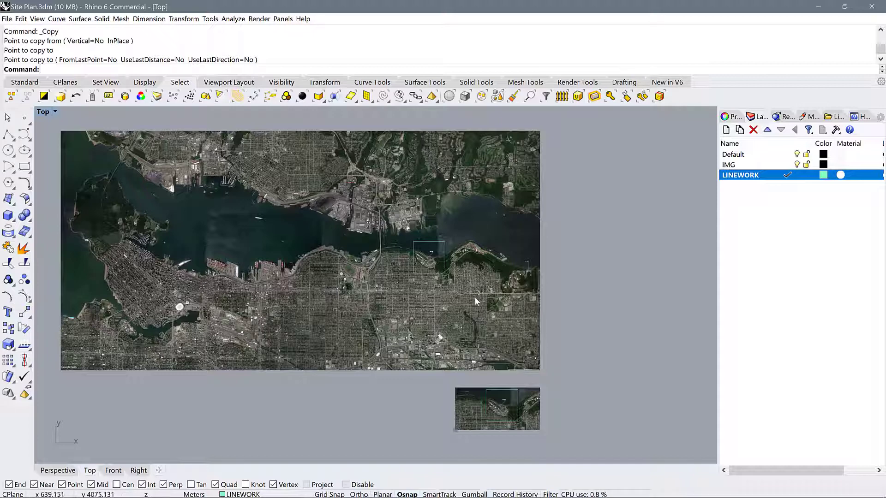
Select the large city image and its rectangle and start File > Export Selected
scroll(531, 427, "up", 3)
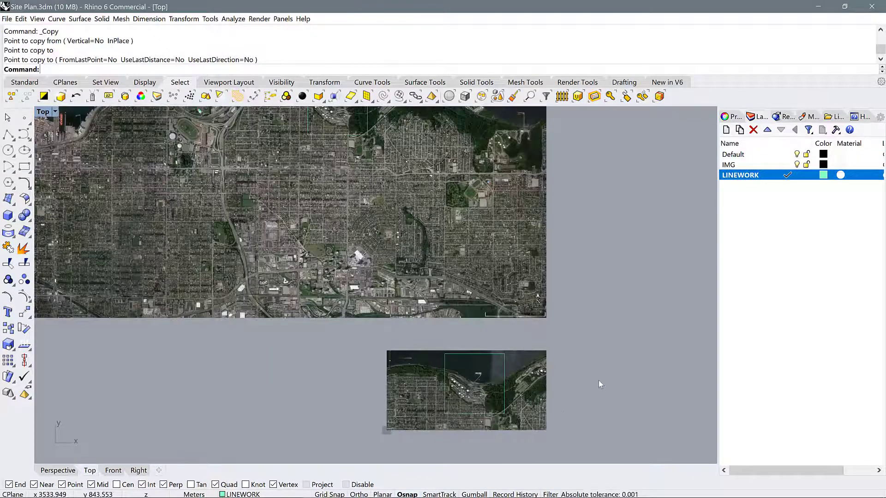
scroll(575, 288, "down", 3)
scroll(461, 305, "down", 3)
scroll(451, 306, "up", 1)
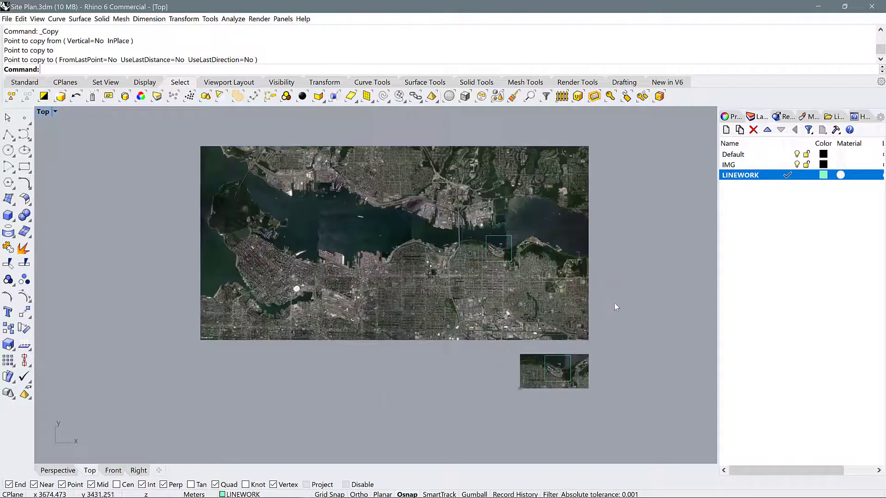
left_click_drag(615, 303, 443, 208)
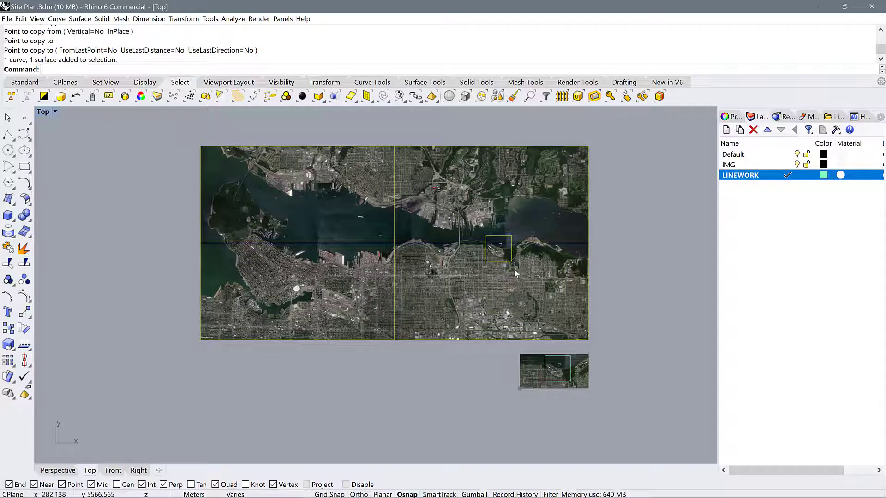
left_click(7, 18)
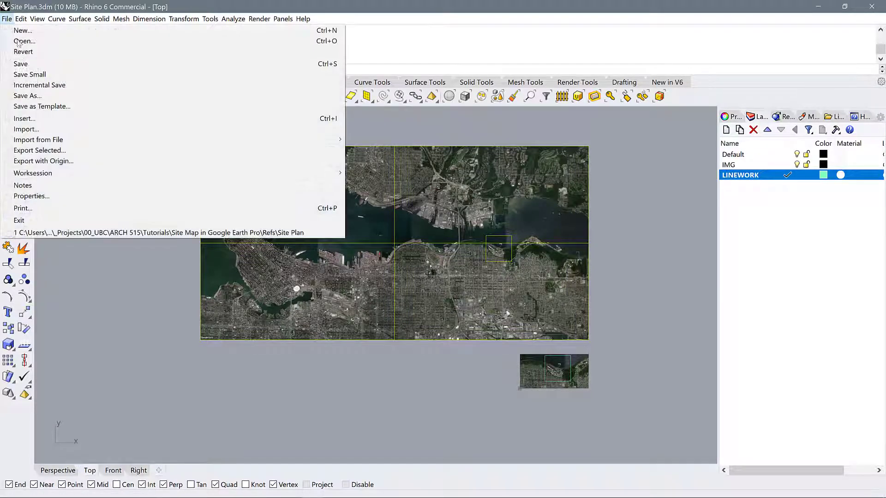
left_click(35, 151)
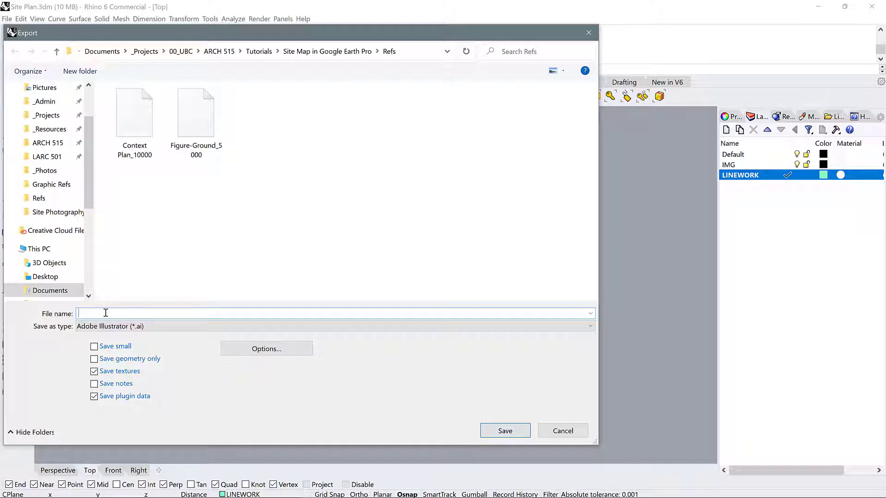
Name the export Context-Plan_10000 with Adobe Illustrator (*.ai) as the file type
type("Context")
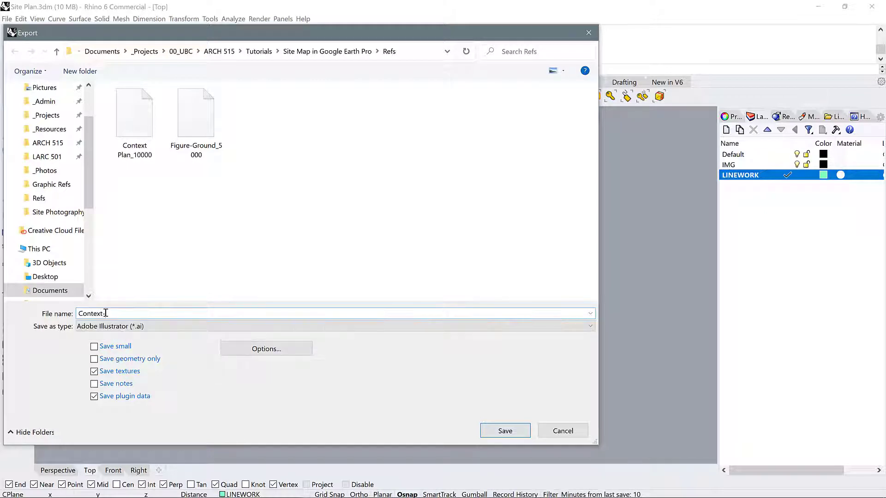
type(" Plan")
type("_10000")
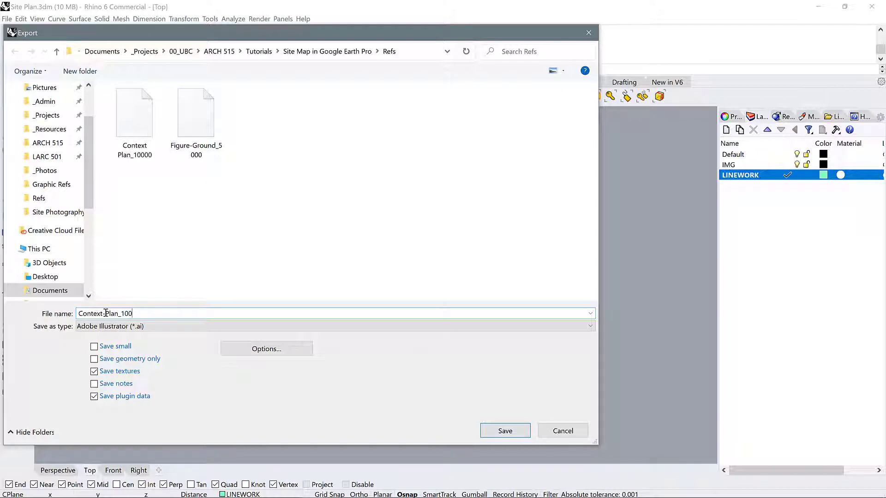
left_click(147, 327)
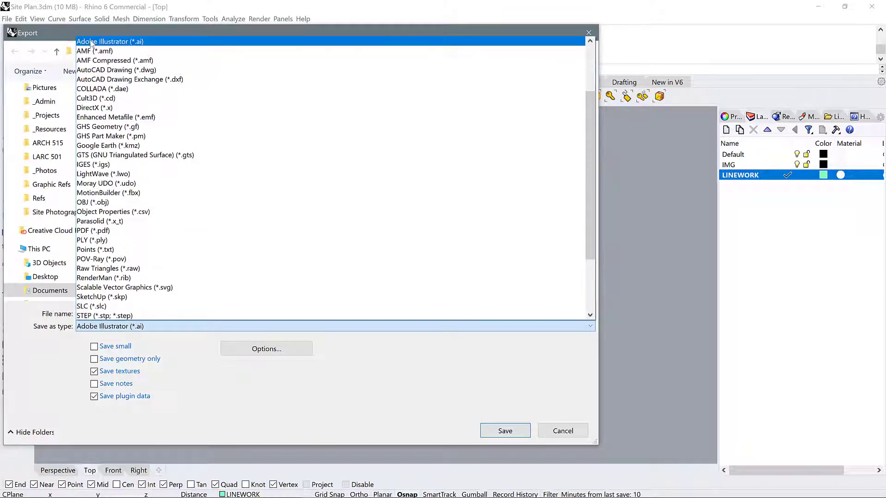
left_click(136, 43)
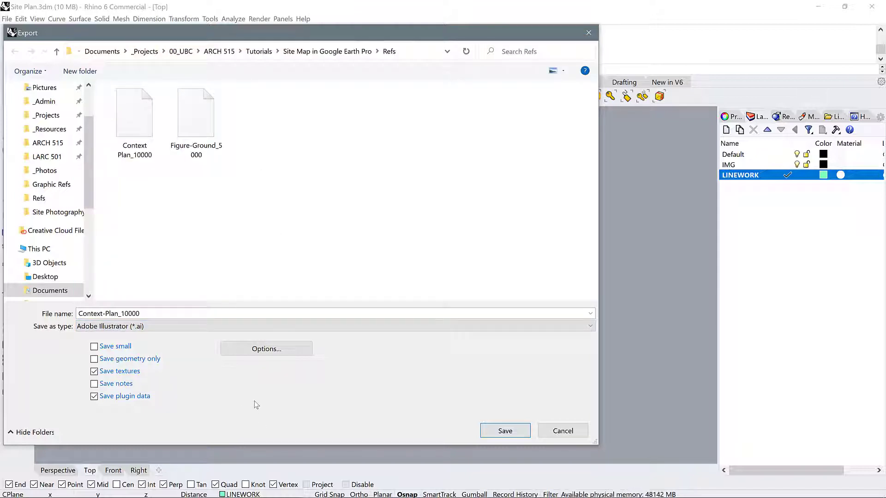
Save Context-Plan_10000.ai with Preserve model scale set to 10 meters = 1 mm
left_click(276, 349)
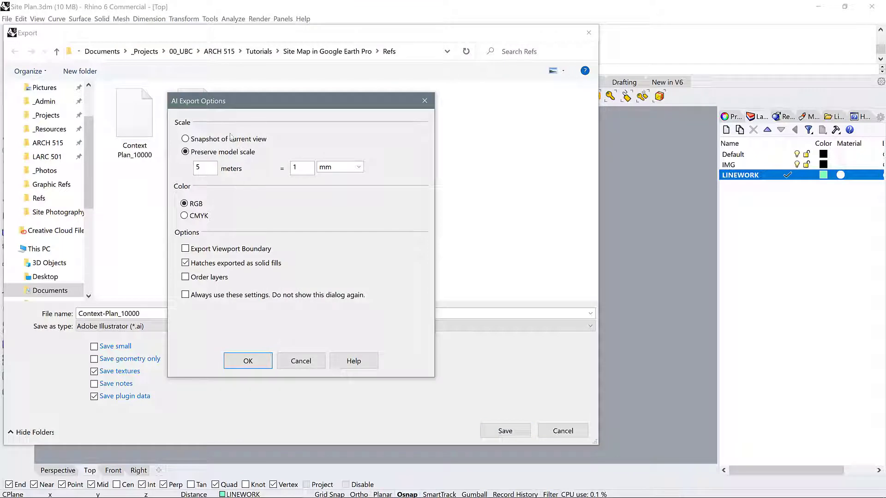
left_click(189, 139)
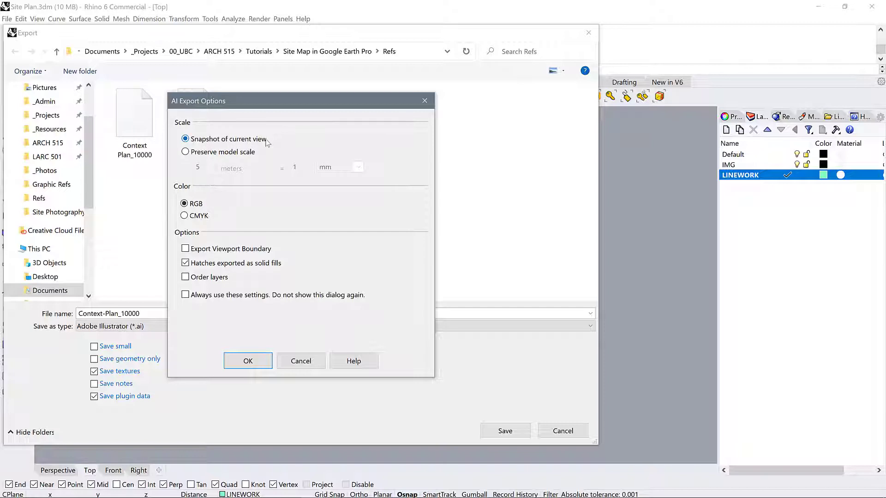
left_click(186, 153)
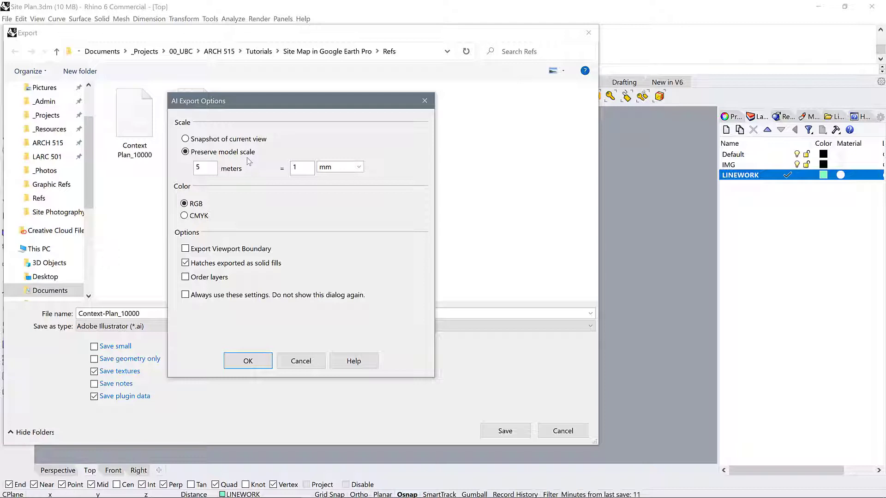
double_click(205, 167)
type("10")
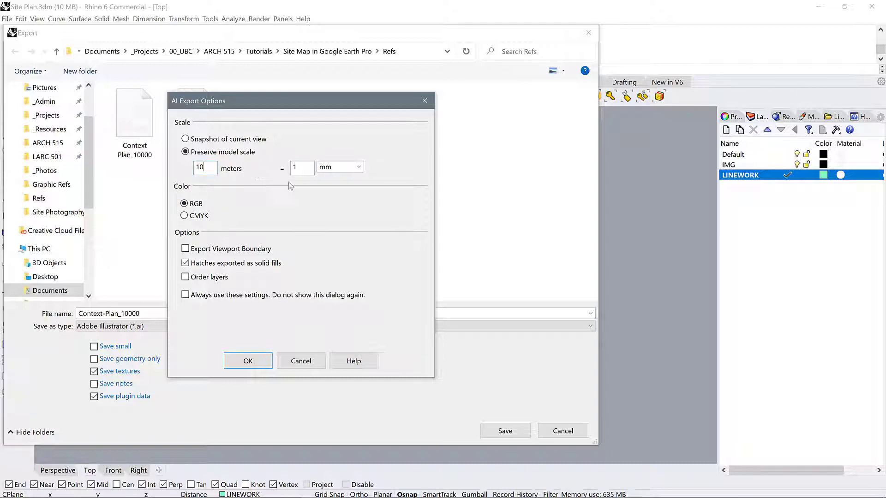
left_click(303, 174)
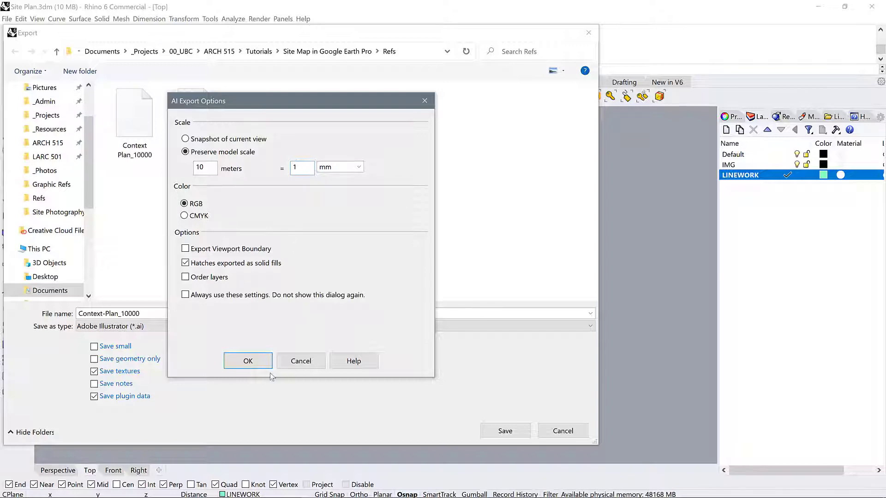
key("Return")
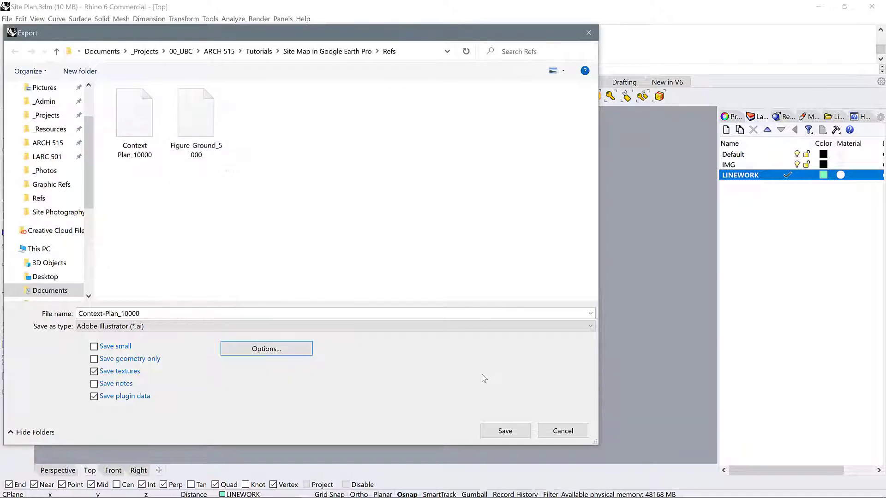
left_click(506, 433)
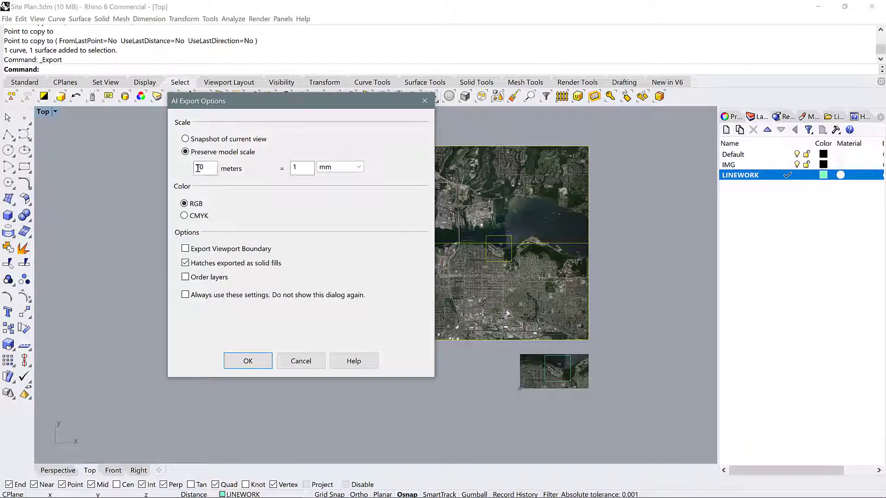
left_click(248, 361)
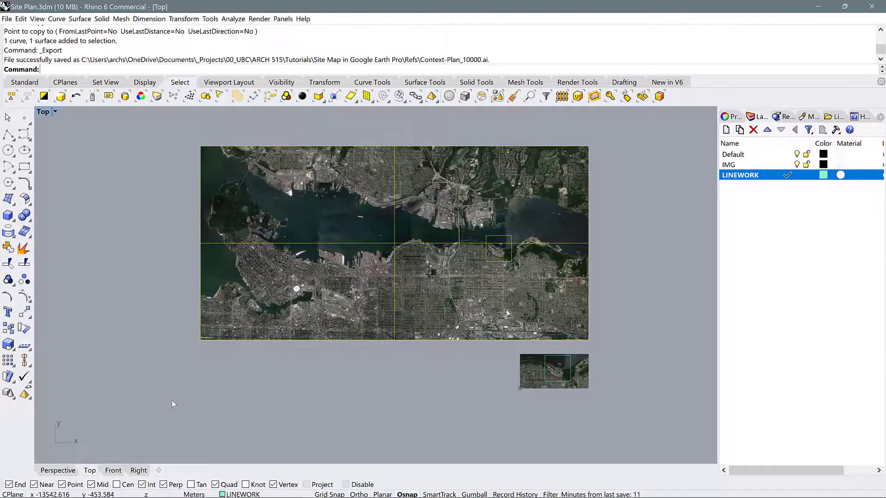
Clear the selection, zoom in, and select the small lower-right site image with its rectangle
left_click(327, 391)
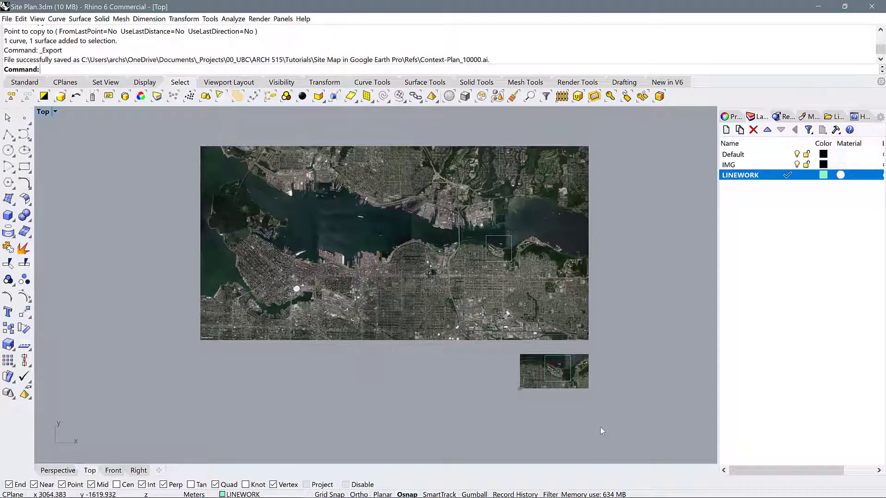
scroll(600, 393, "up", 5)
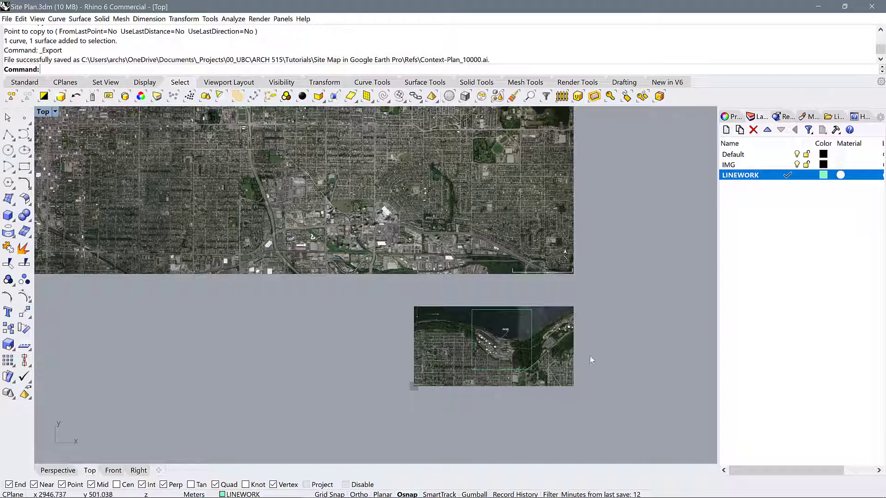
left_click(522, 322)
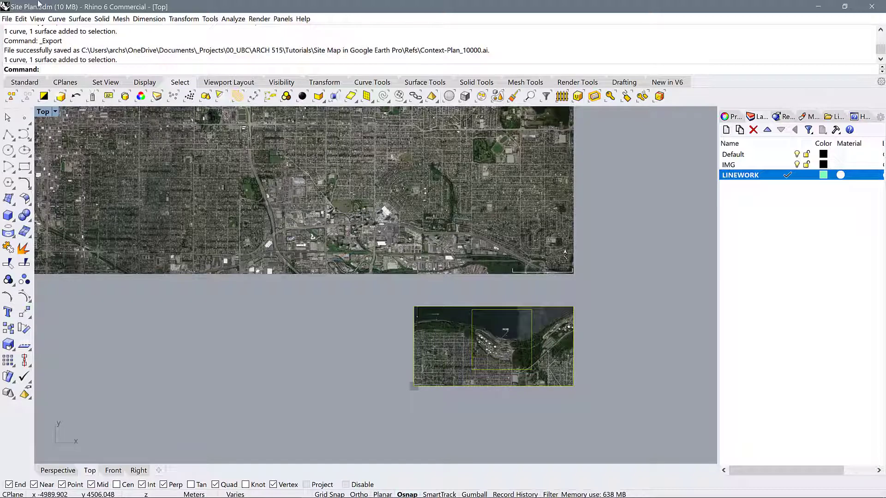
Export the selection as Site-Plan_2000 in Adobe Illustrator (*.ai) format and bring up its Options
left_click(8, 19)
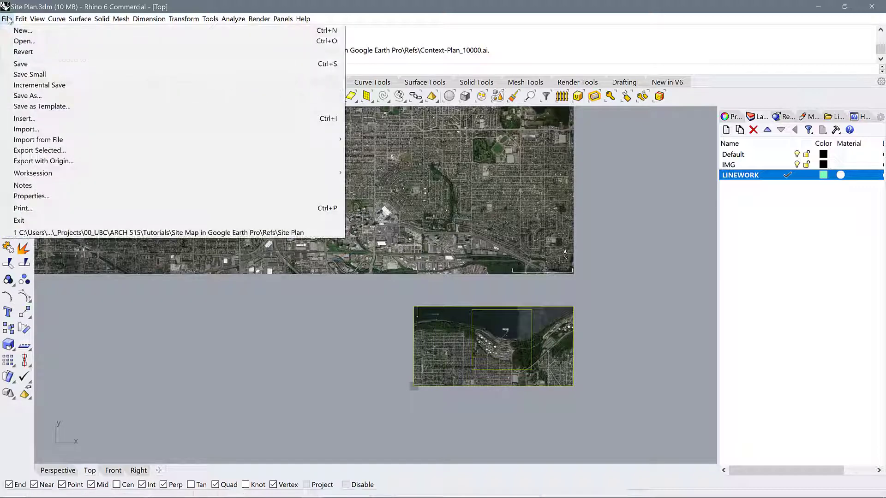
left_click(23, 152)
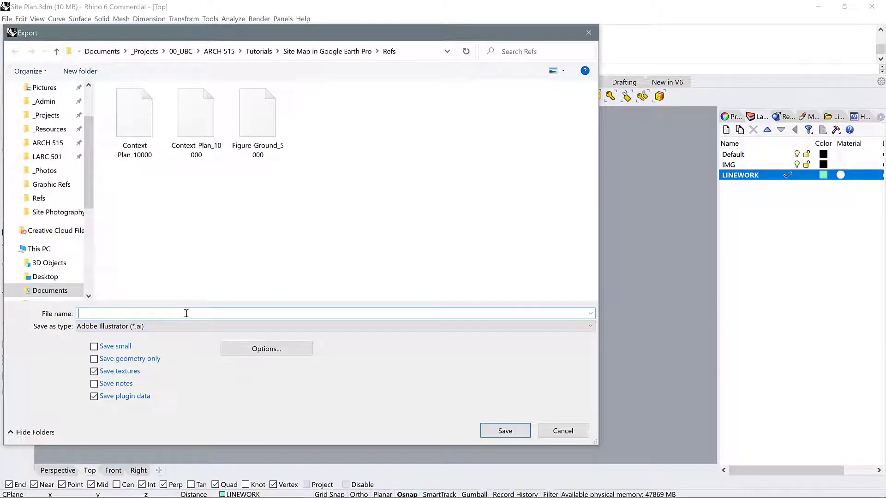
type("Site")
key("BackSpace")
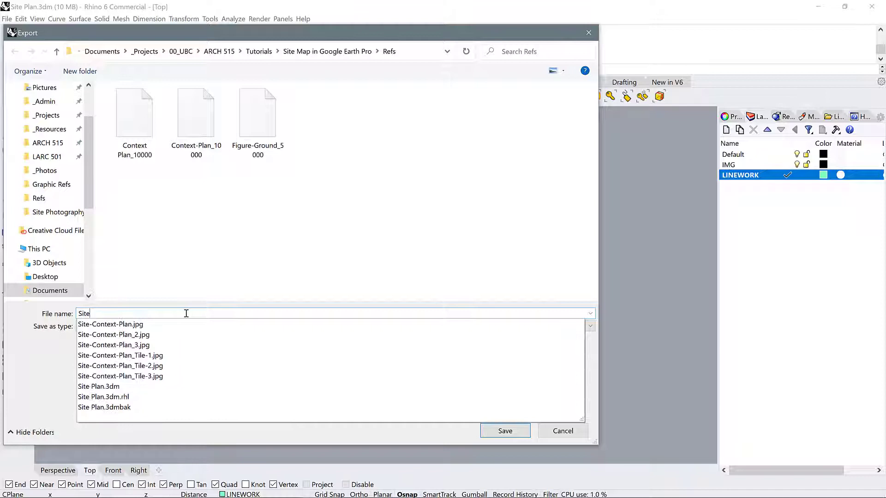
type("-Plan")
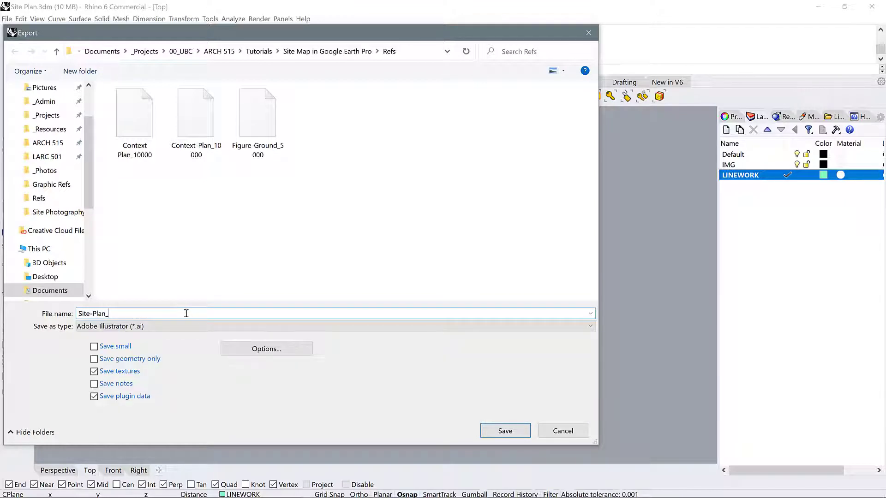
type("_2000")
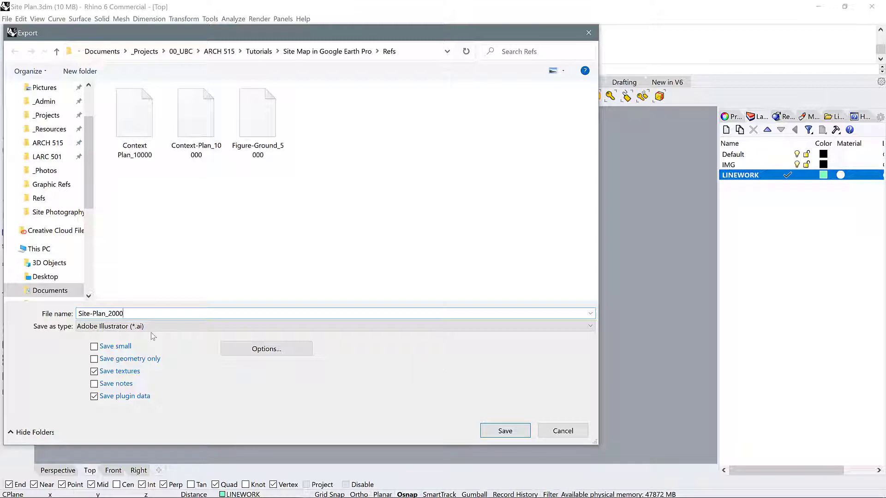
left_click(114, 328)
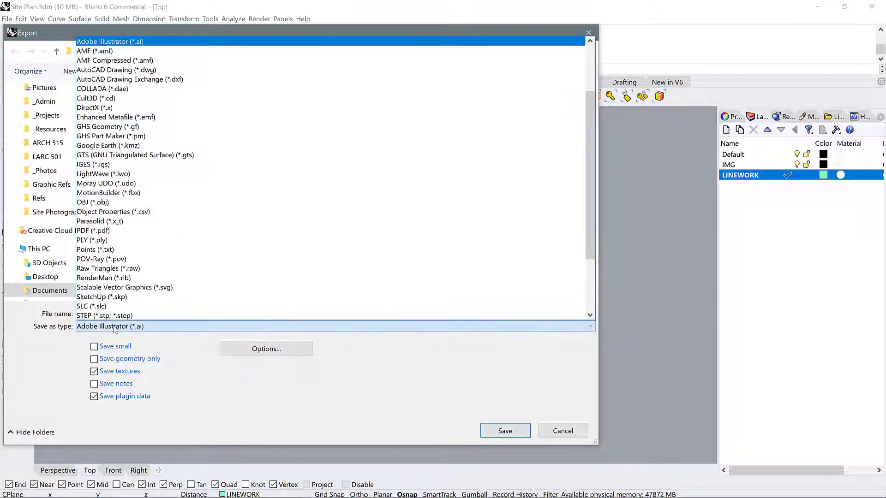
left_click(110, 41)
left_click(239, 352)
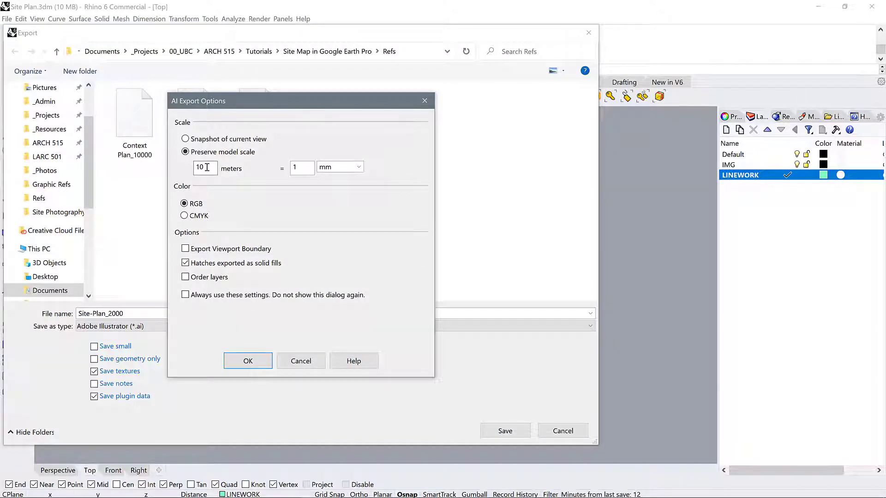
Set the AI export scale to 2 meters = 1 mm and save Site-Plan_2000.ai
double_click(207, 167)
type("2")
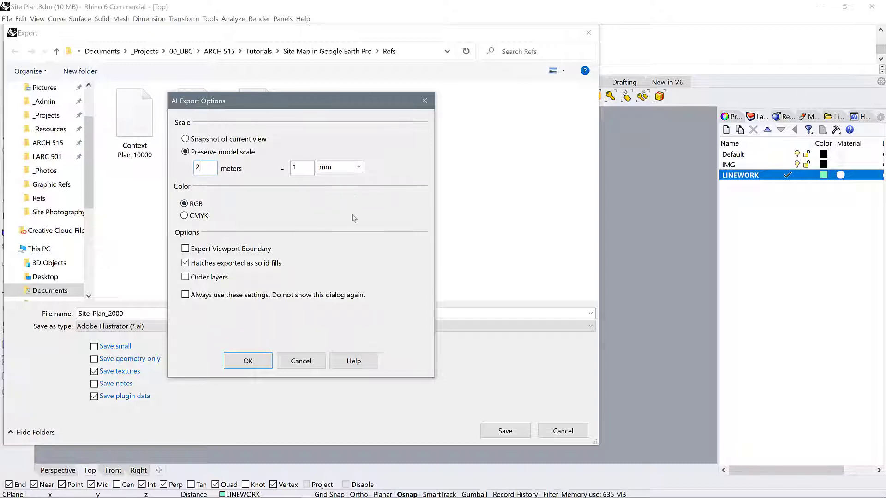
left_click(248, 362)
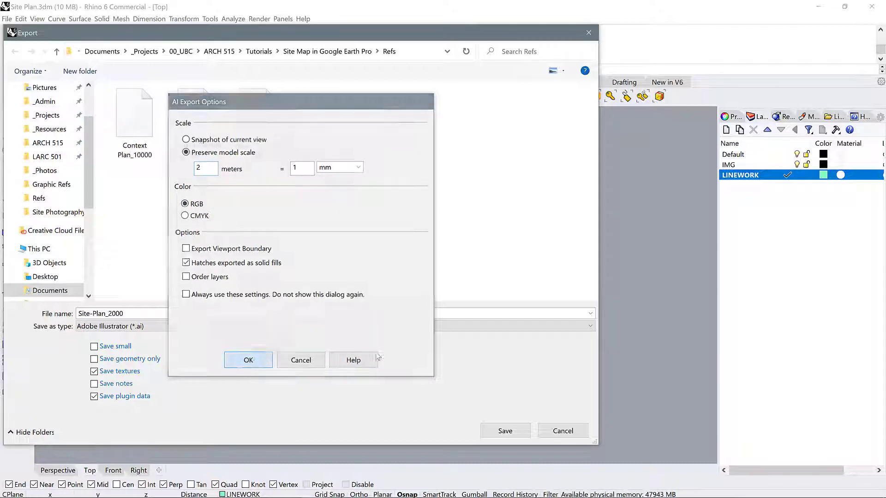
left_click(518, 435)
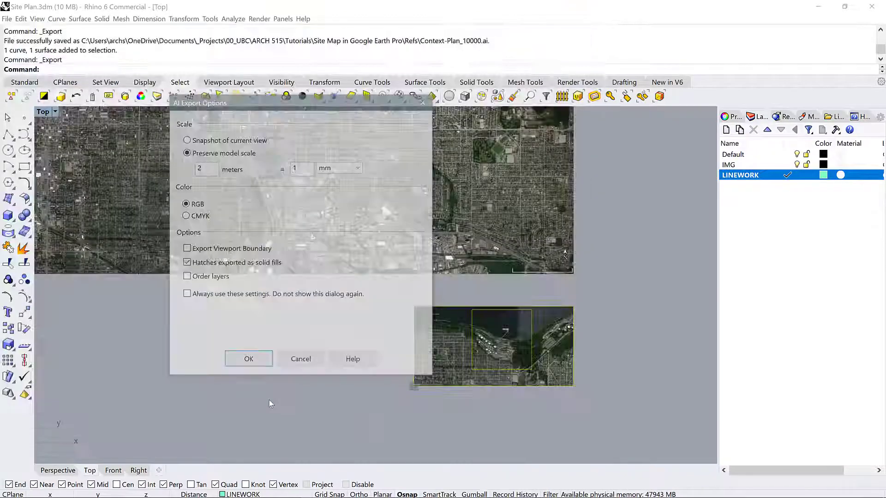
left_click(250, 361)
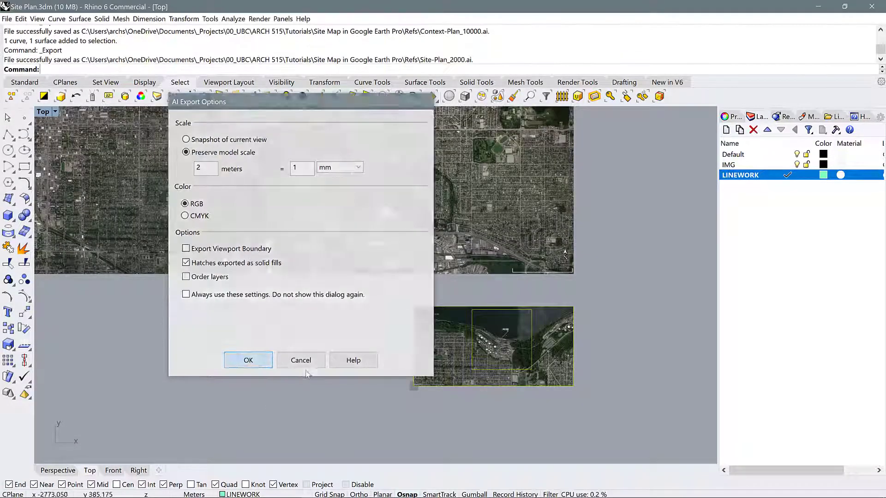
left_click(633, 365)
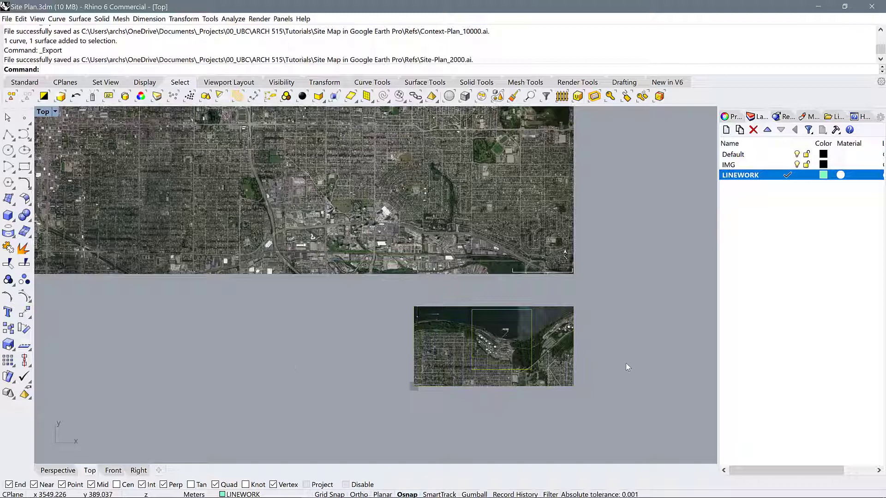
scroll(530, 348, "down", 5)
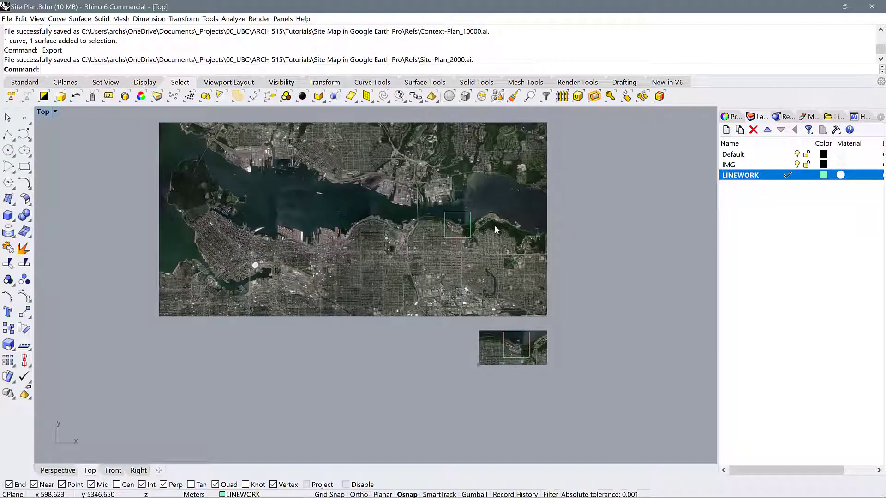
scroll(495, 225, "up", 2)
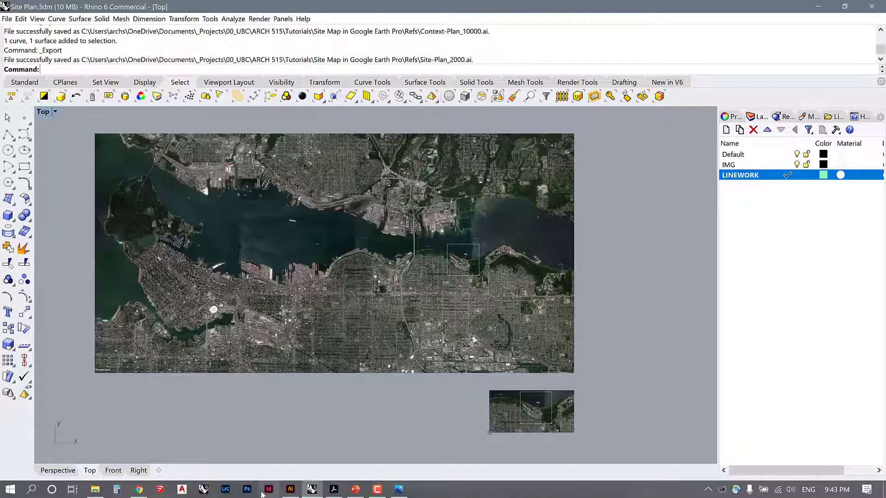
mouse_move(289, 492)
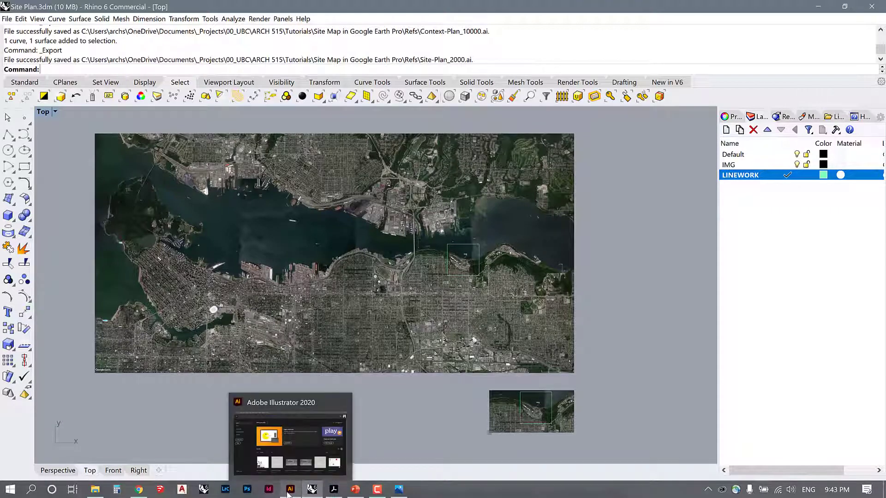